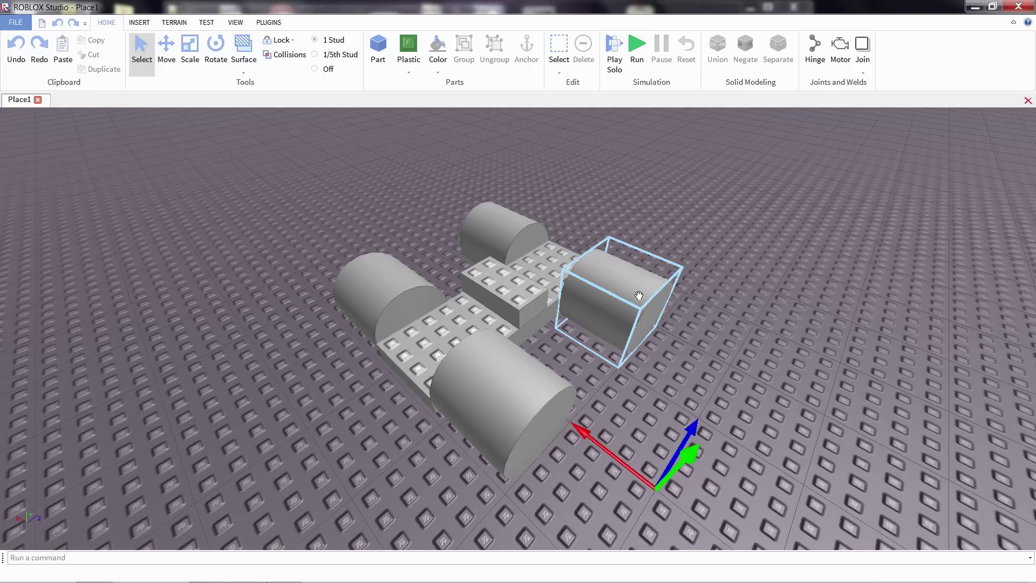
Move the two near-side wheel cylinders off the chassis and set them down on the baseplate
left_click_drag(651, 312, 728, 191)
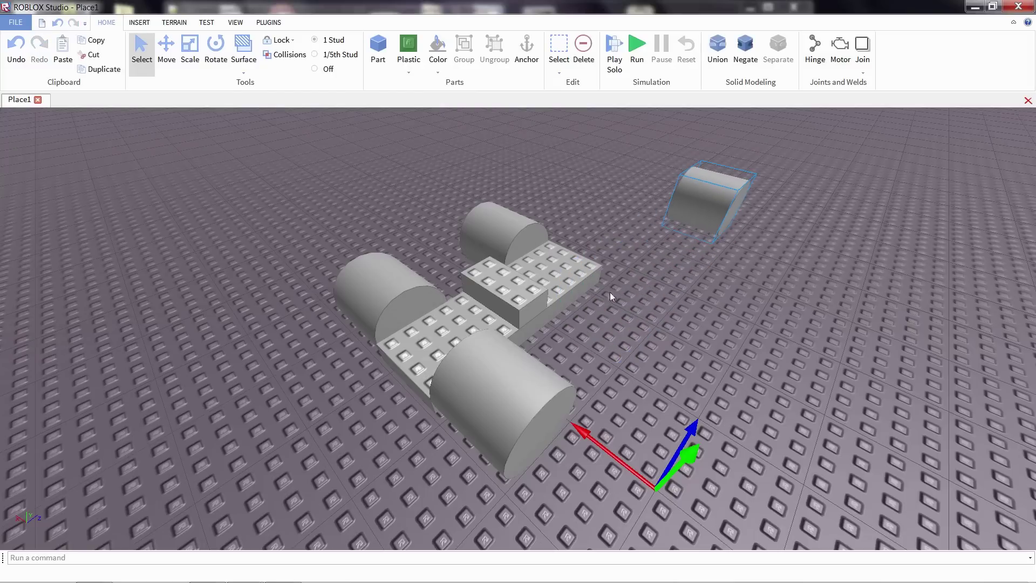
left_click_drag(564, 353, 826, 218)
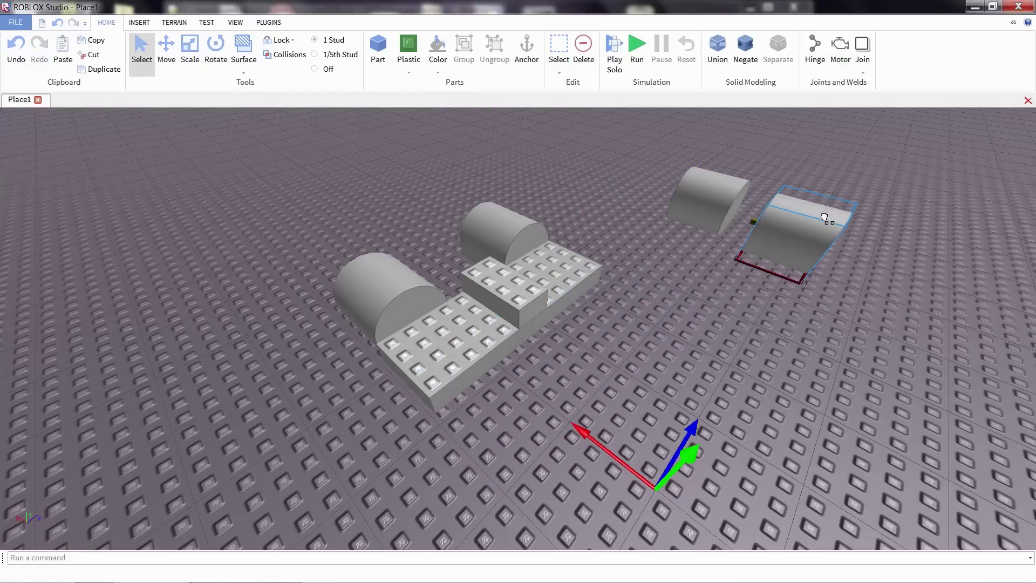
right_click_drag(693, 245, 693, 245)
key("a")
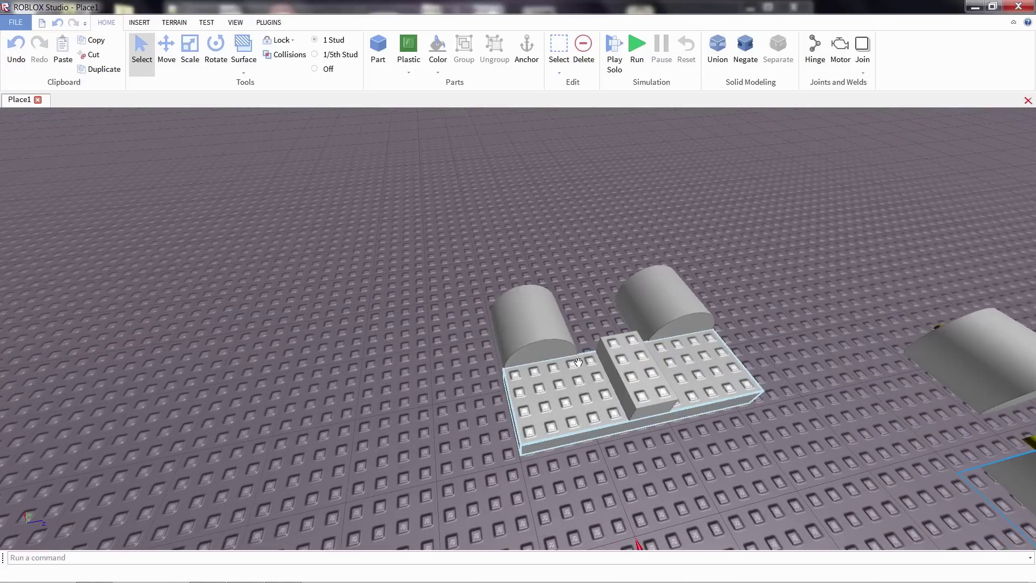
Move the small 2×4 block off the chassis plate and shorten the plate to six studs long
left_click_drag(613, 390, 371, 398)
left_click(560, 406)
key("d")
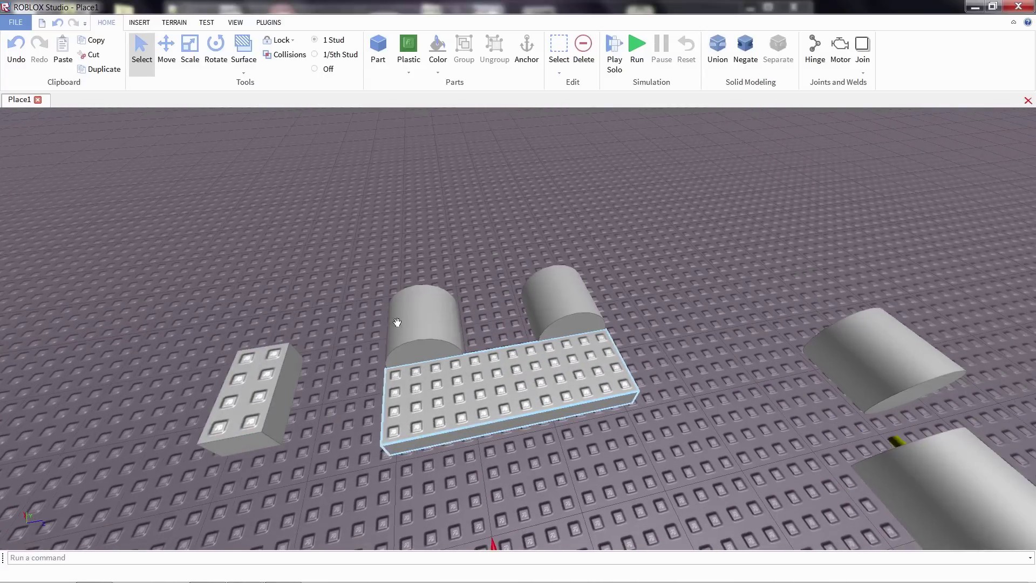
left_click(190, 54)
left_click_drag(350, 411, 469, 393)
right_click_drag(392, 451, 390, 461)
scroll(390, 461, "down", 3)
Place the small 2×4 block flush against the shortened end of the chassis plate and deselect it
left_click_drag(416, 389, 544, 313)
right_click_drag(581, 350, 580, 346)
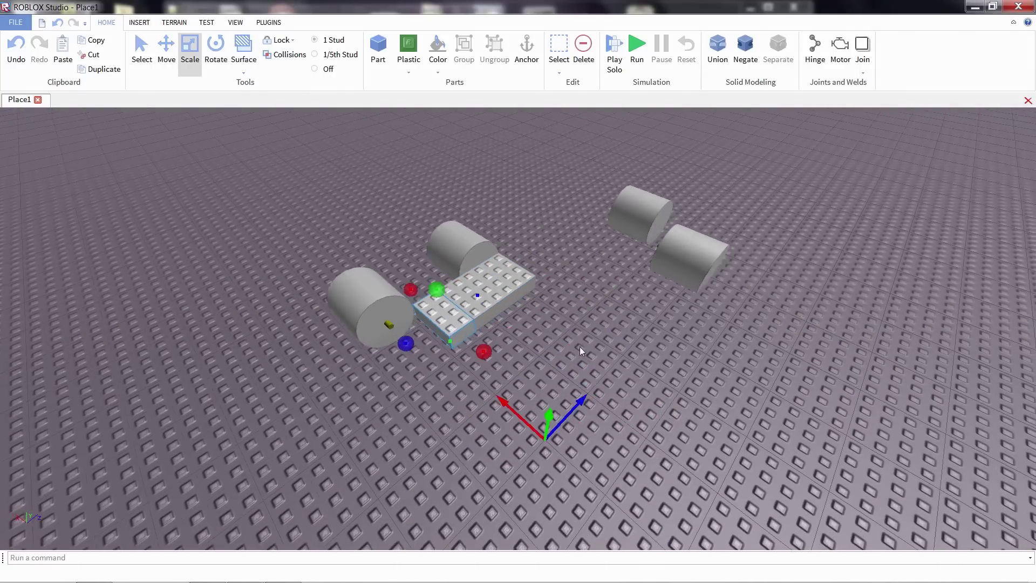
scroll(483, 347, "up", 2)
right_click_drag(483, 348, 467, 354)
scroll(467, 354, "up", 2)
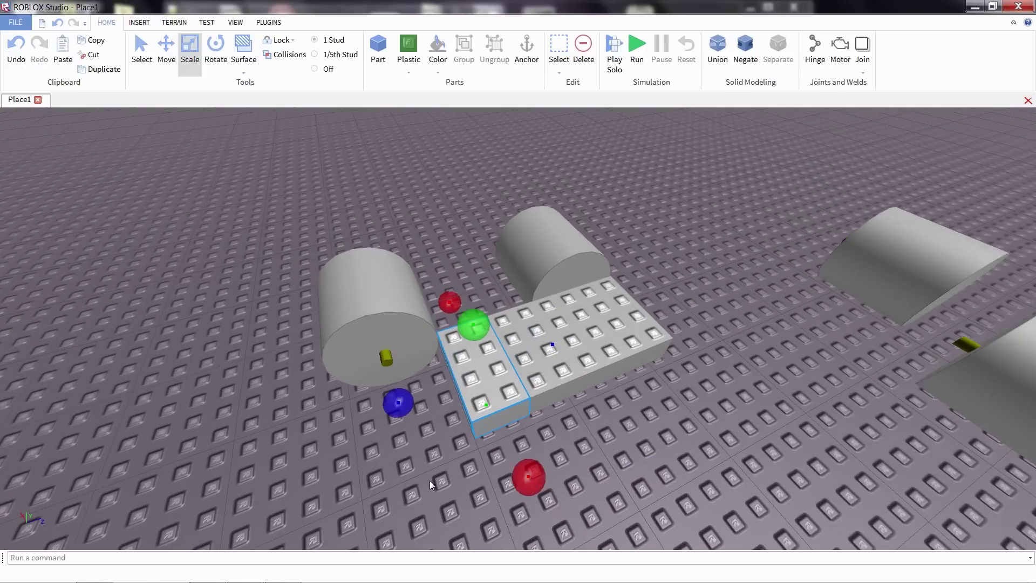
left_click(429, 481)
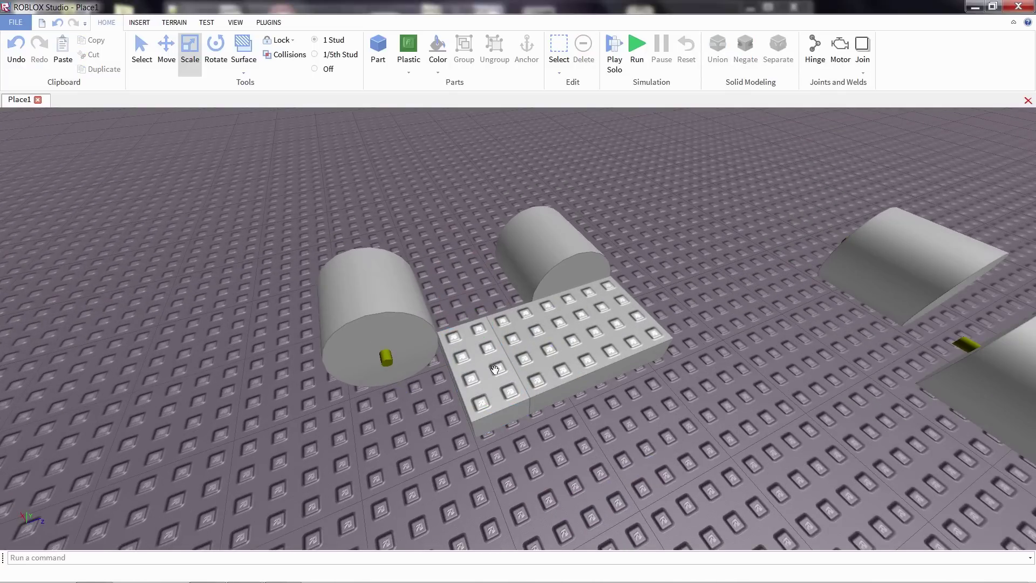
Slide the small block away from the chassis plate along its length to leave a gap, and deselect it
left_click(467, 378)
key("ctrl+2")
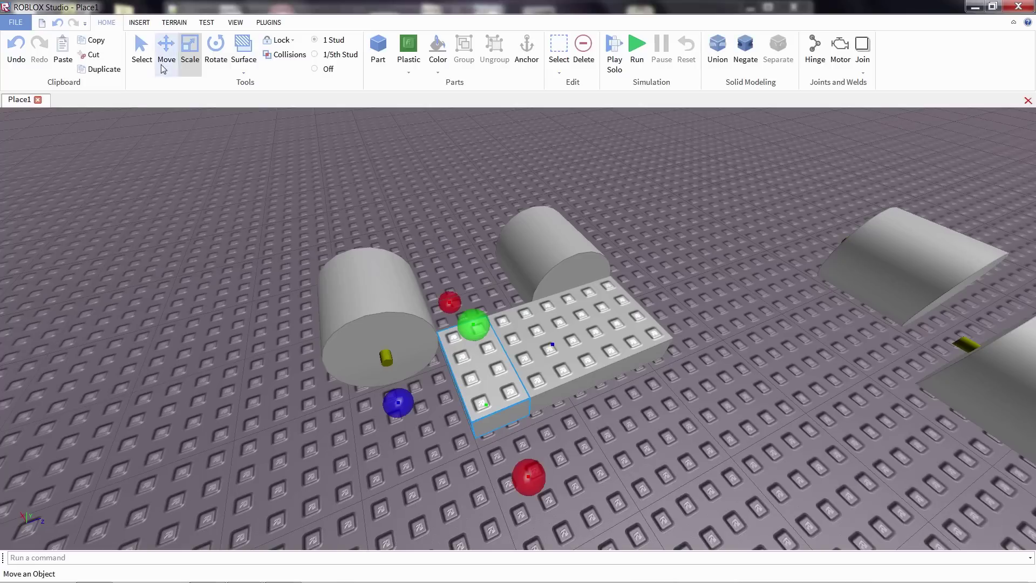
left_click_drag(420, 397, 347, 428)
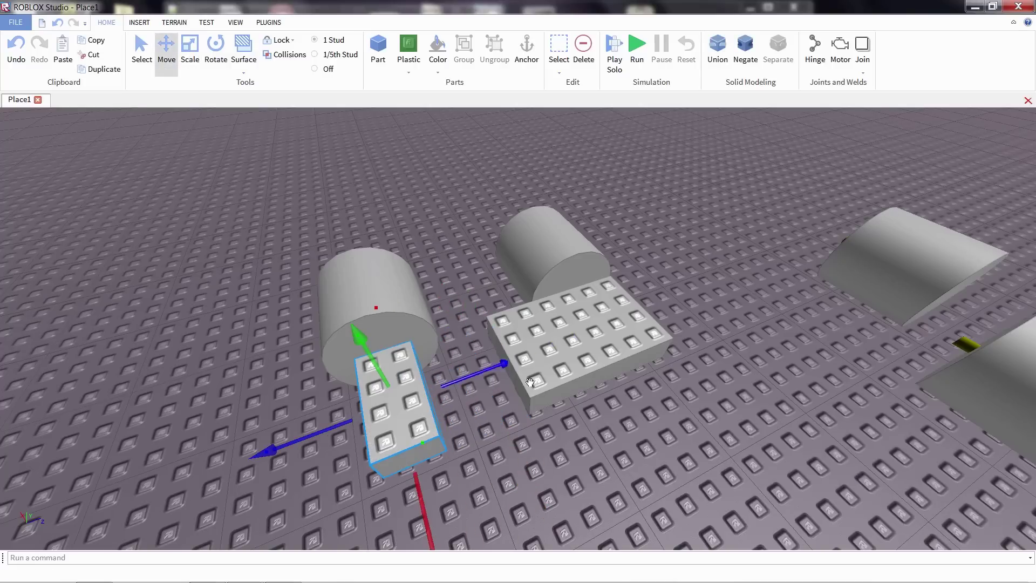
right_click_drag(529, 382, 528, 406)
right_click_drag(581, 441, 588, 451)
key("d")
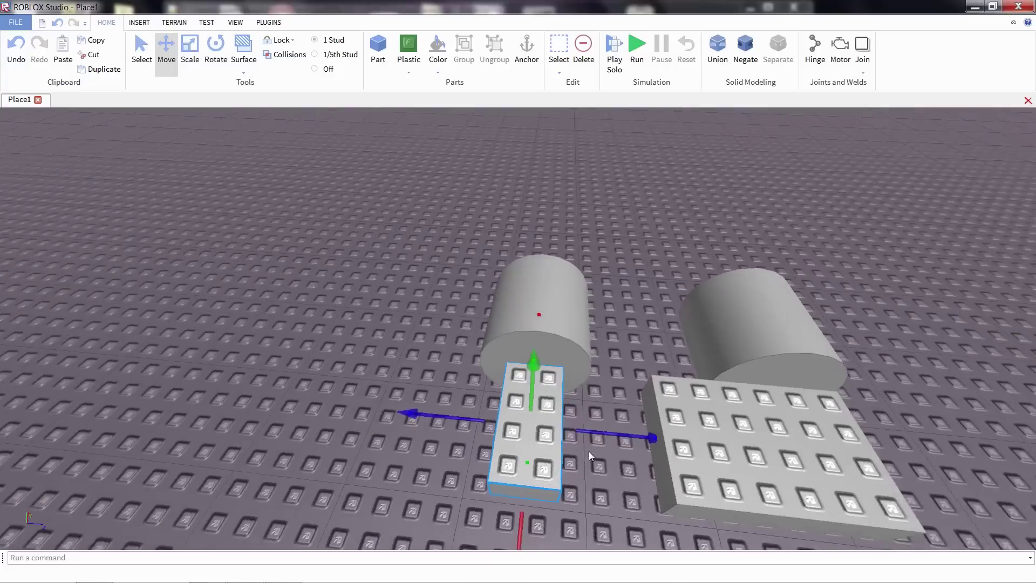
key("q")
left_click(444, 326)
left_click(444, 326)
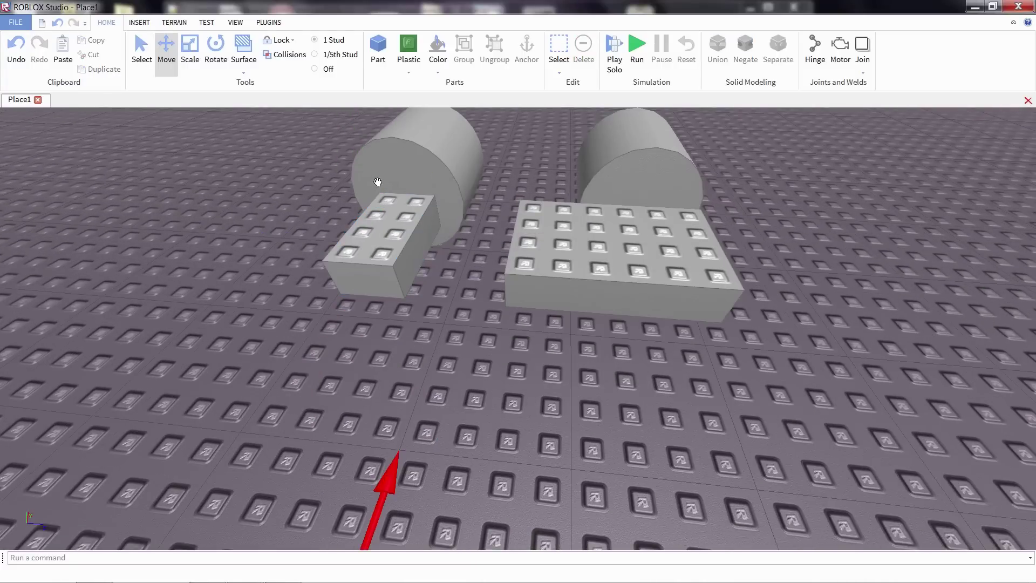
Apply the Inlets surface to the chassis plate's end face that faces the small block
key("a")
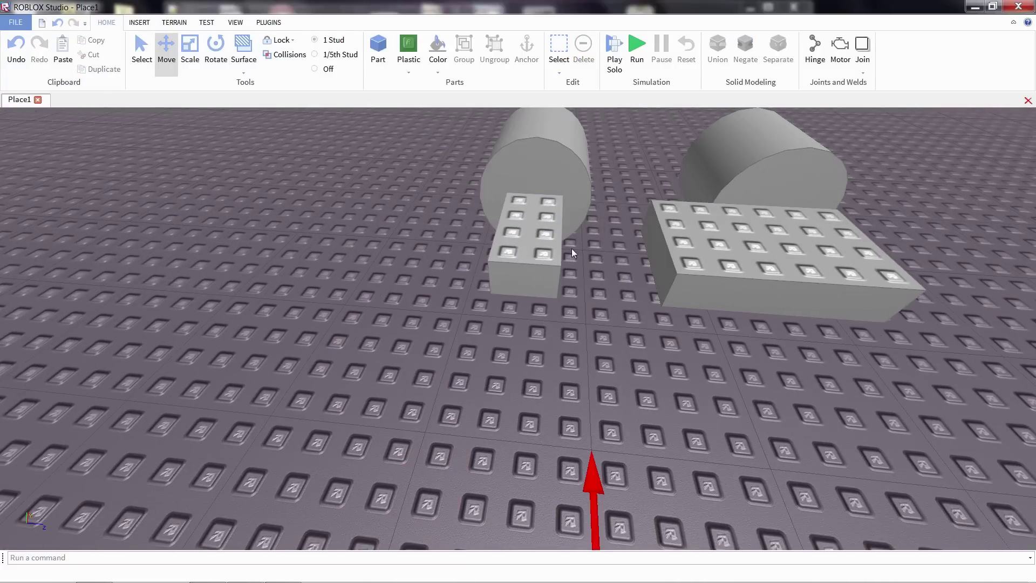
right_click_drag(574, 264, 575, 281)
key("e")
scroll(564, 293, "up", 2)
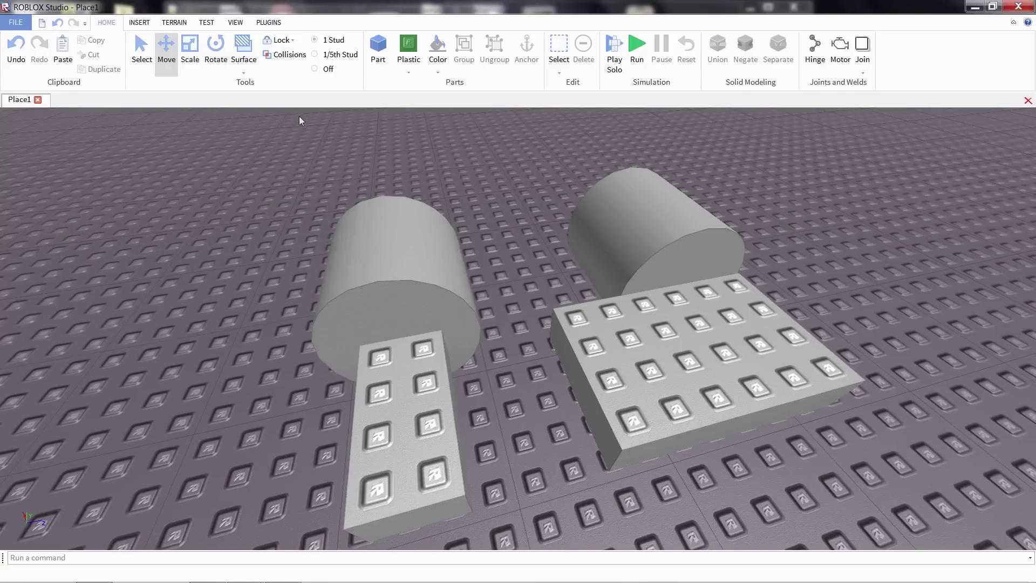
left_click(243, 69)
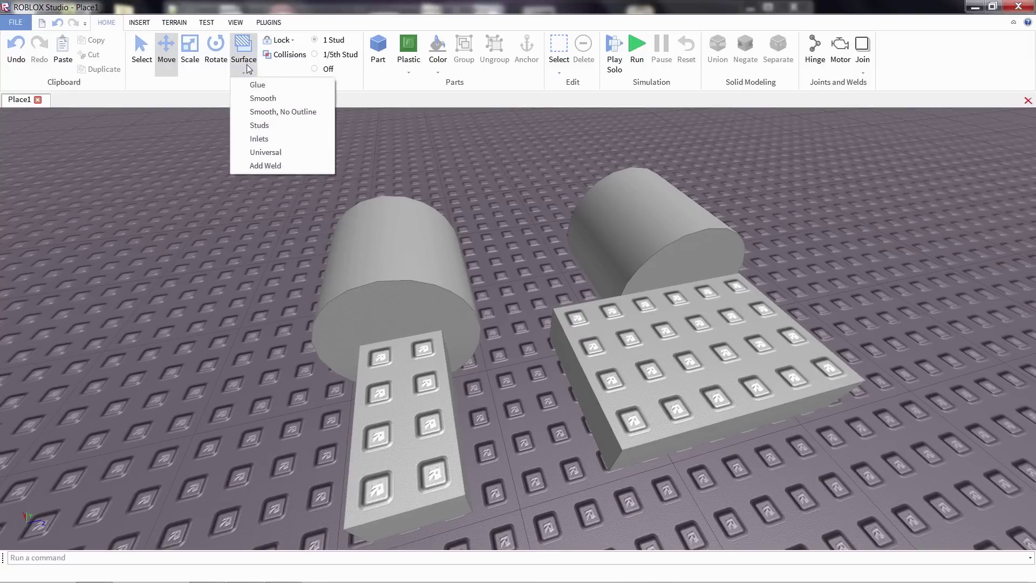
left_click(268, 139)
left_click(566, 362)
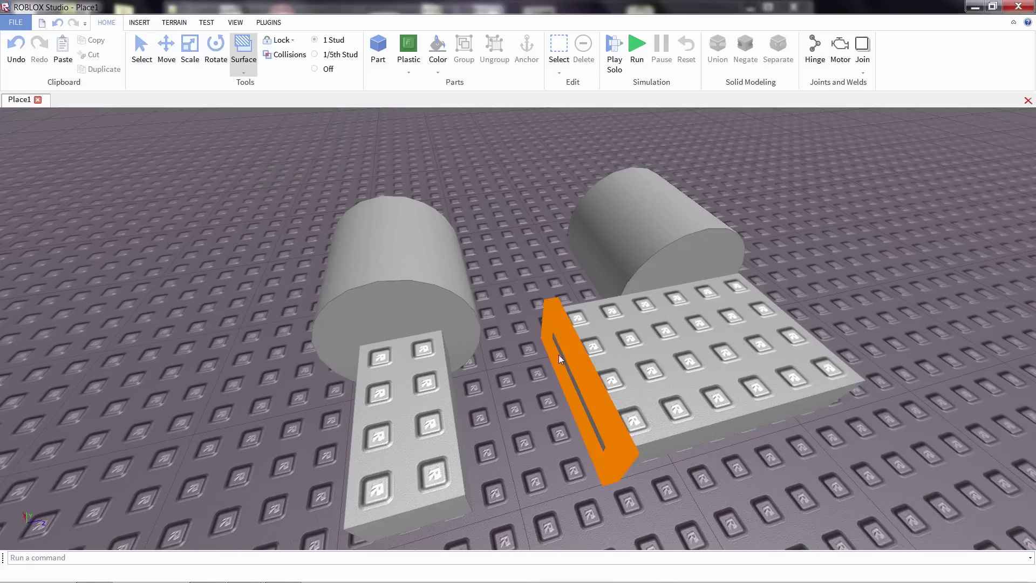
left_click(198, 64)
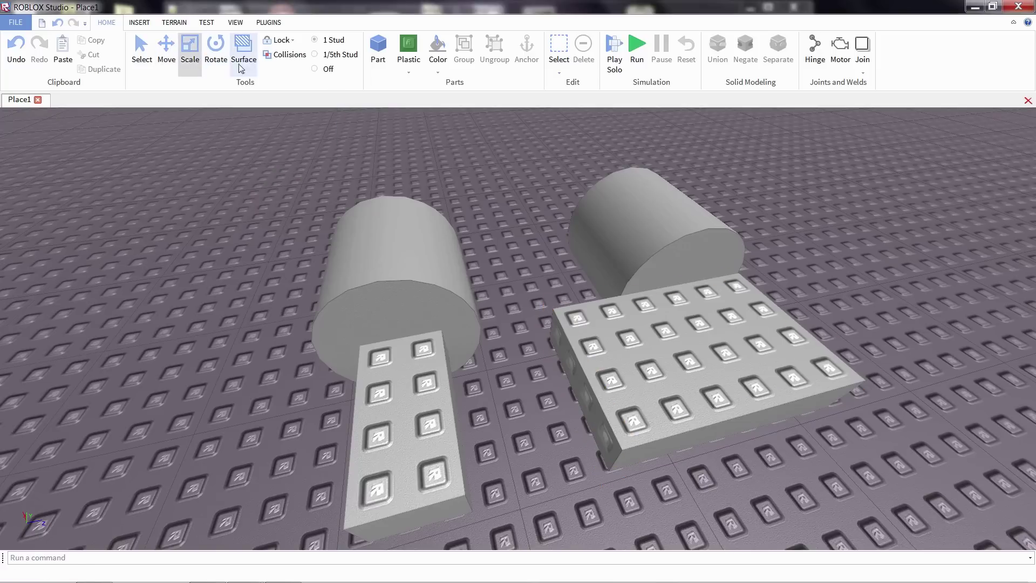
Apply the Inlets surface to the small block's long side facing the chassis plate
left_click(243, 70)
left_click(273, 138)
right_click_drag(403, 166, 399, 167)
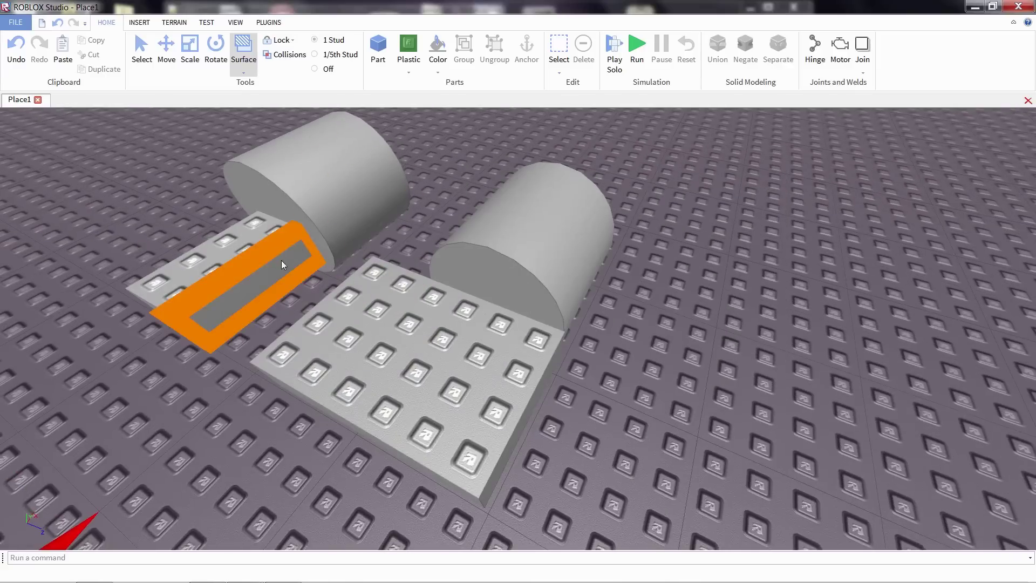
right_click_drag(311, 205, 308, 207)
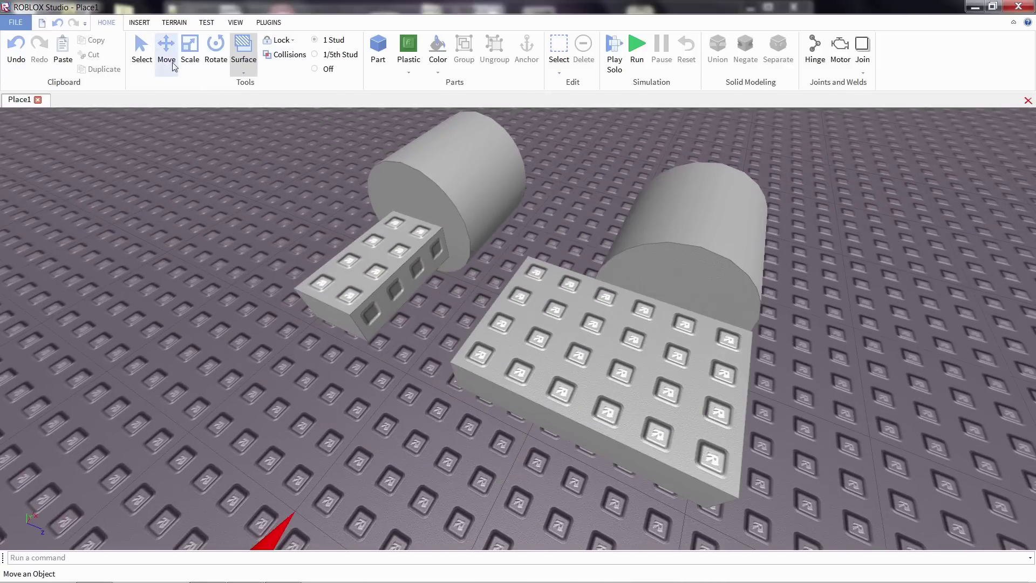
Move the small block back flush against the inlet end of the chassis plate and deselect it
left_click(166, 54)
left_click(421, 287)
left_click_drag(437, 289, 539, 358)
right_click_drag(539, 359, 464, 351)
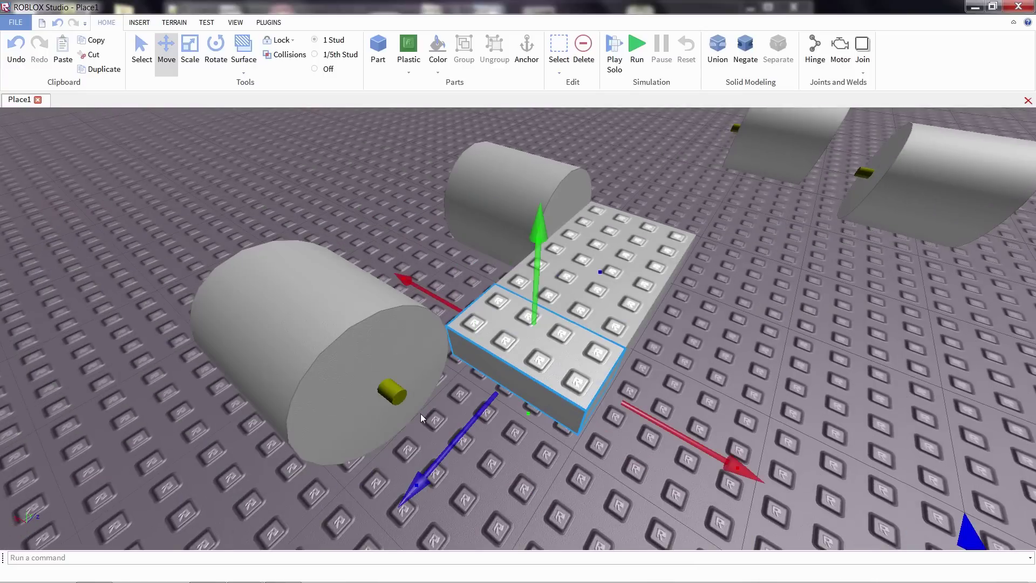
right_click_drag(420, 414, 419, 413)
scroll(420, 413, "down", 3)
left_click(395, 425)
Insert a new part and position it on the baseplate beside the front wheel cylinder
right_click(404, 415)
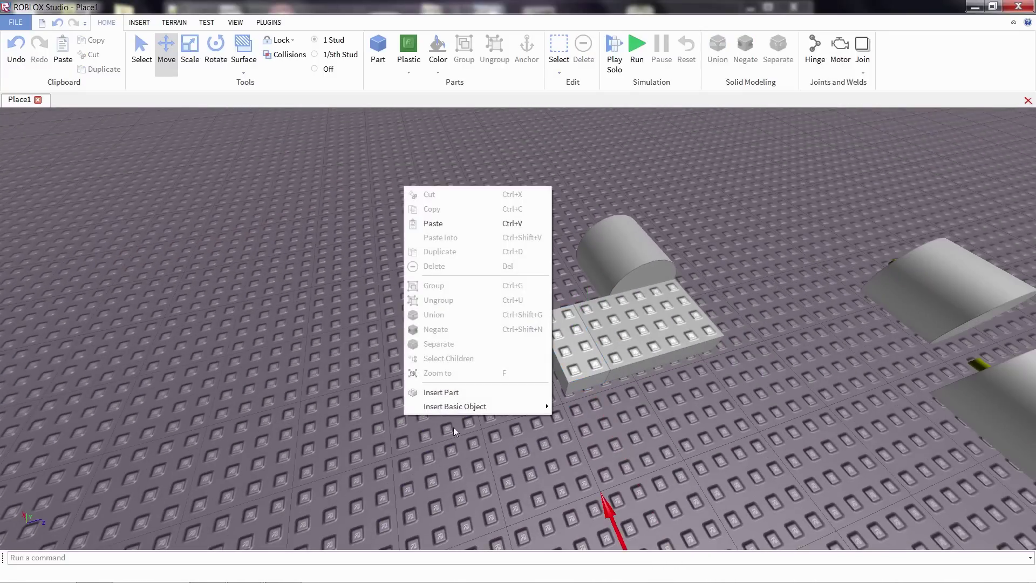
left_click(456, 393)
scroll(497, 353, "down", 2)
left_click_drag(497, 353, 451, 385)
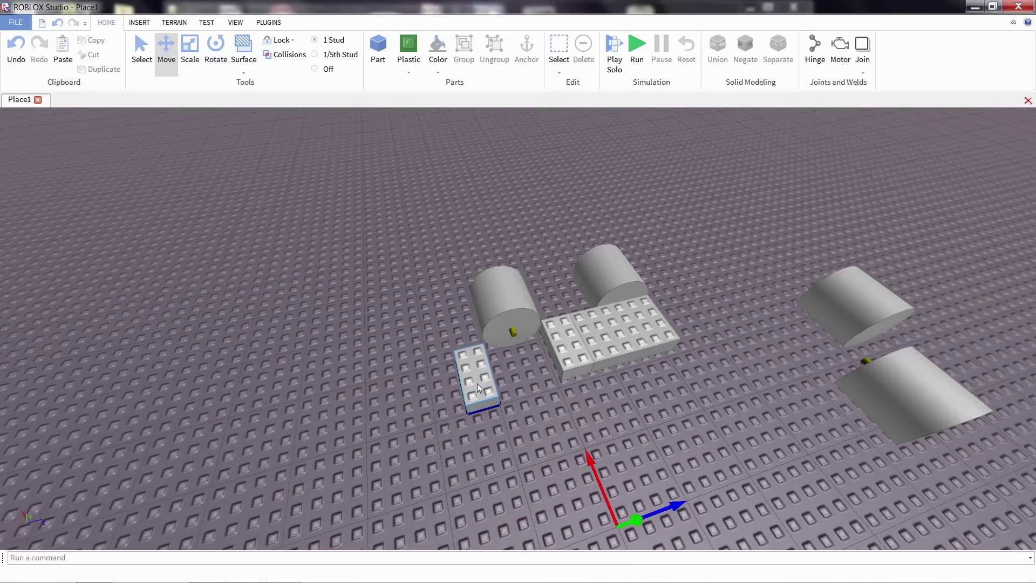
scroll(478, 387, "up", 6)
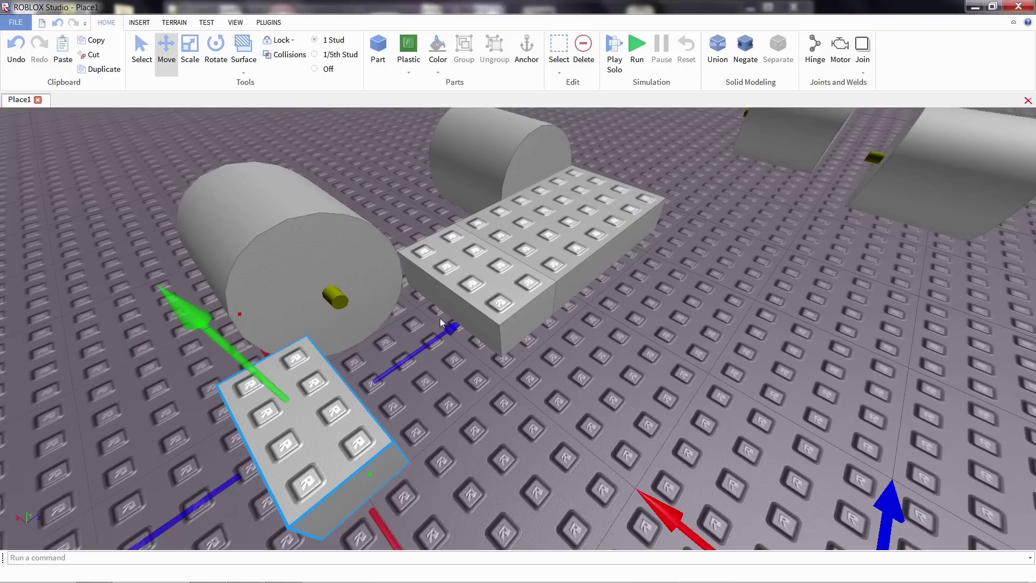
Apply the Add Weld surface to the outer end face of the chassis and set the new part flush against it
left_click(242, 75)
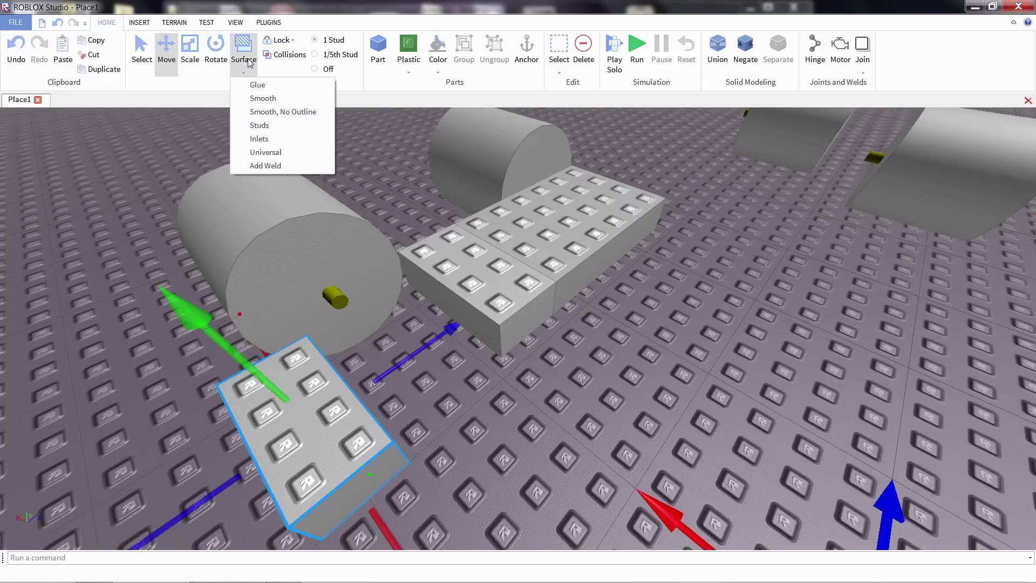
left_click(268, 166)
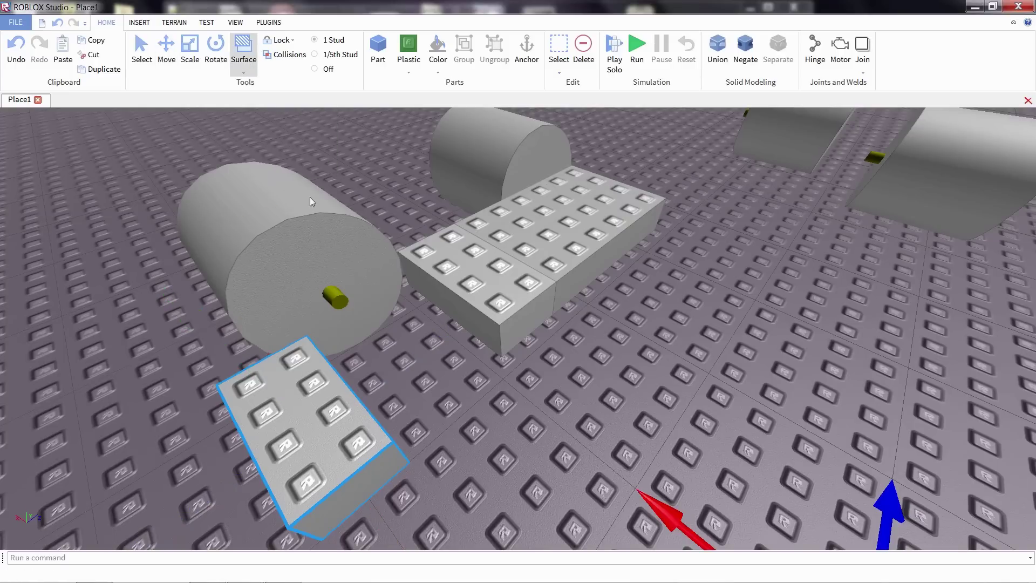
left_click(429, 285)
left_click(166, 51)
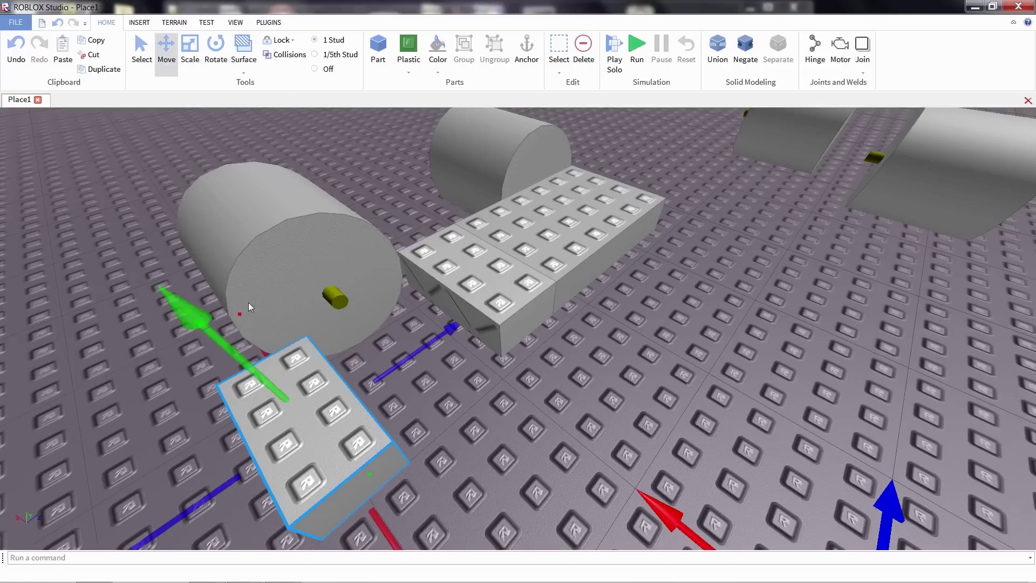
left_click_drag(338, 410, 416, 306)
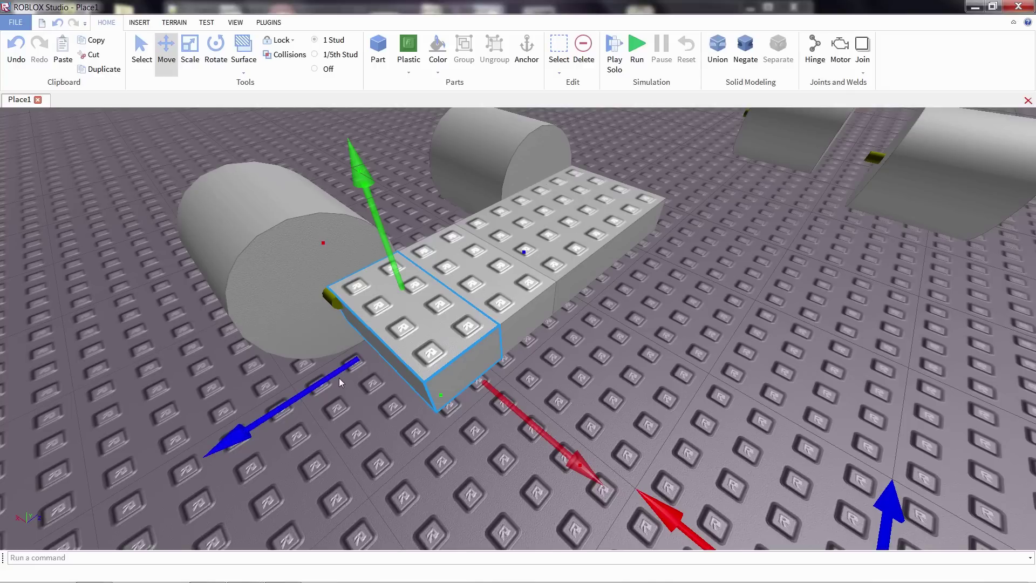
Pull the new part off the welded face and move it back flush against the chassis
left_click_drag(340, 374, 128, 455)
right_click_drag(518, 327, 397, 245)
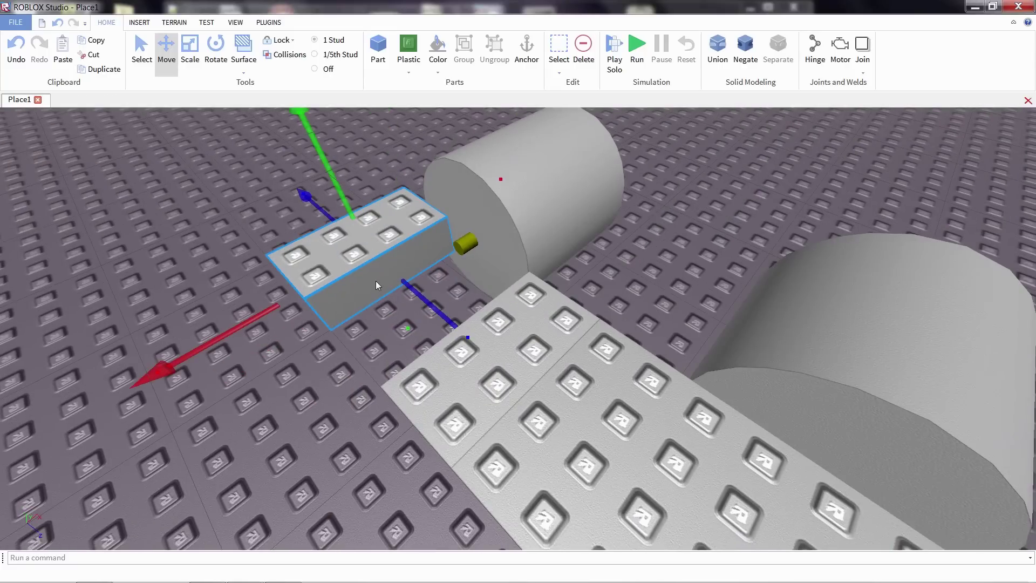
left_click_drag(422, 300, 497, 336)
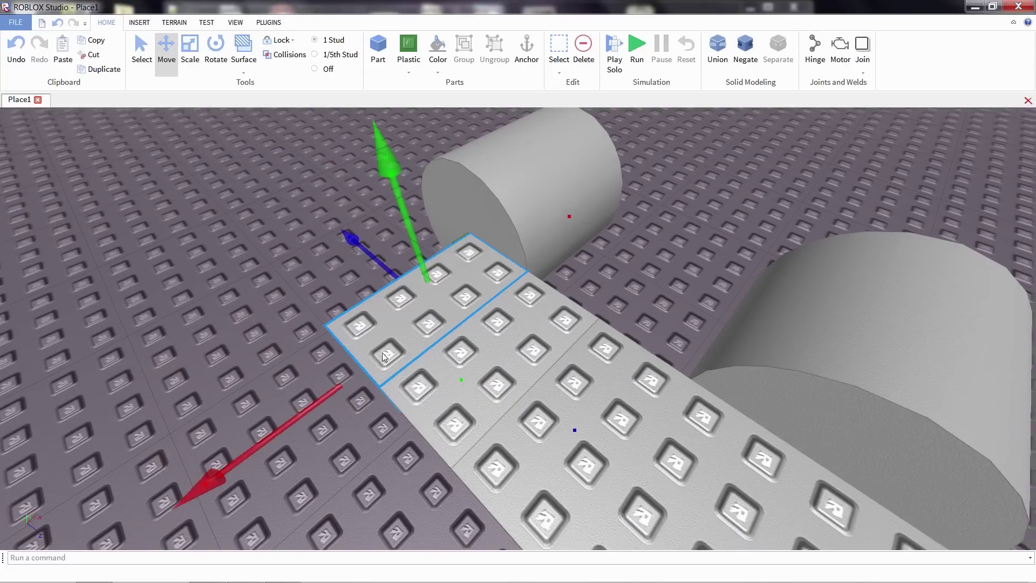
right_click_drag(497, 336, 447, 352)
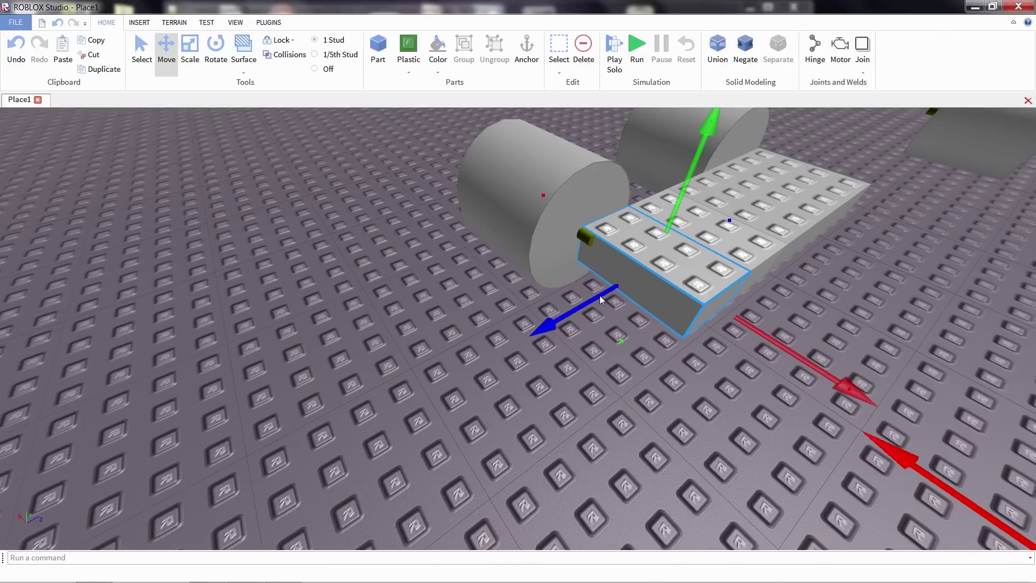
Separate the new part from the chassis again and slide the welded block along the same axis to test the joint
left_click_drag(600, 295, 637, 266)
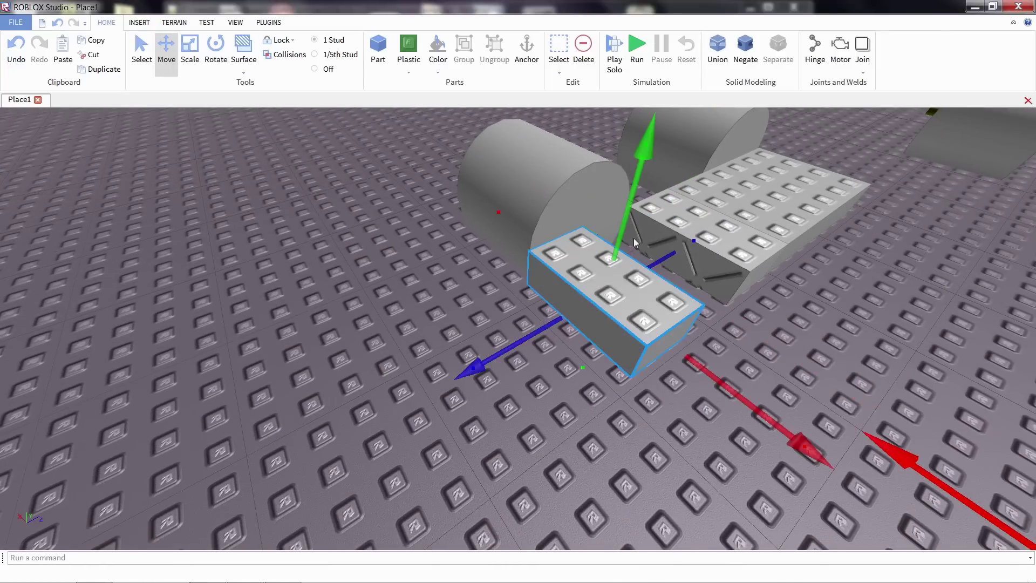
left_click(691, 270)
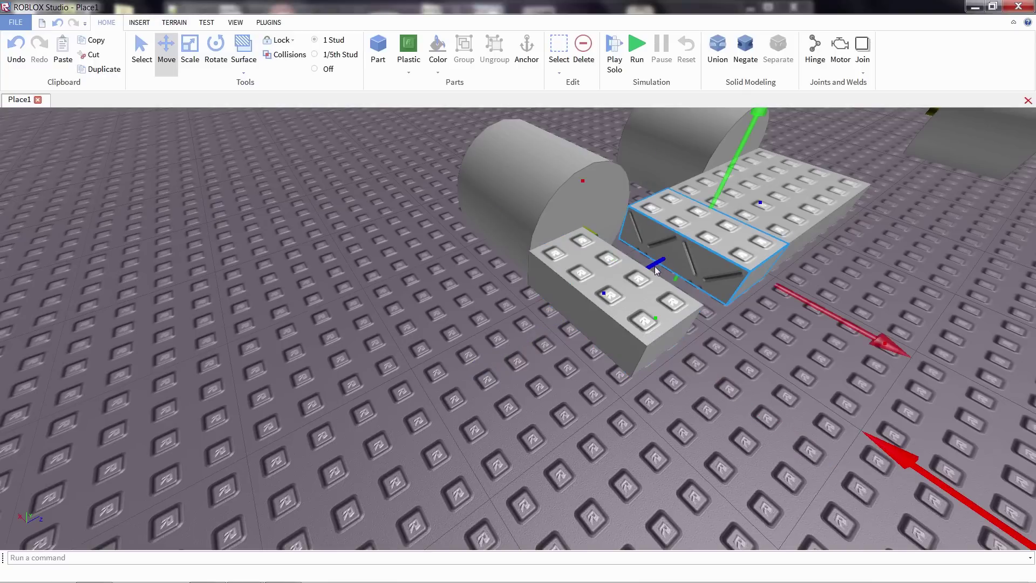
left_click_drag(656, 268, 615, 292)
right_click_drag(750, 268, 591, 230)
left_click_drag(564, 232, 493, 255)
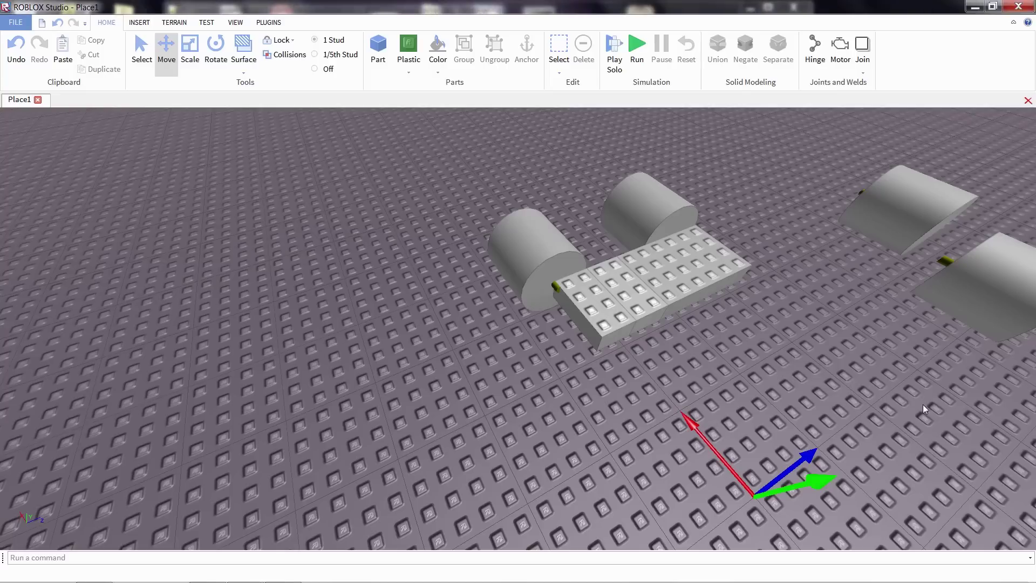
Lengthen the end block of the chassis outward past the front wheel cylinder, away from the original plate
left_click(603, 331)
left_click(190, 52)
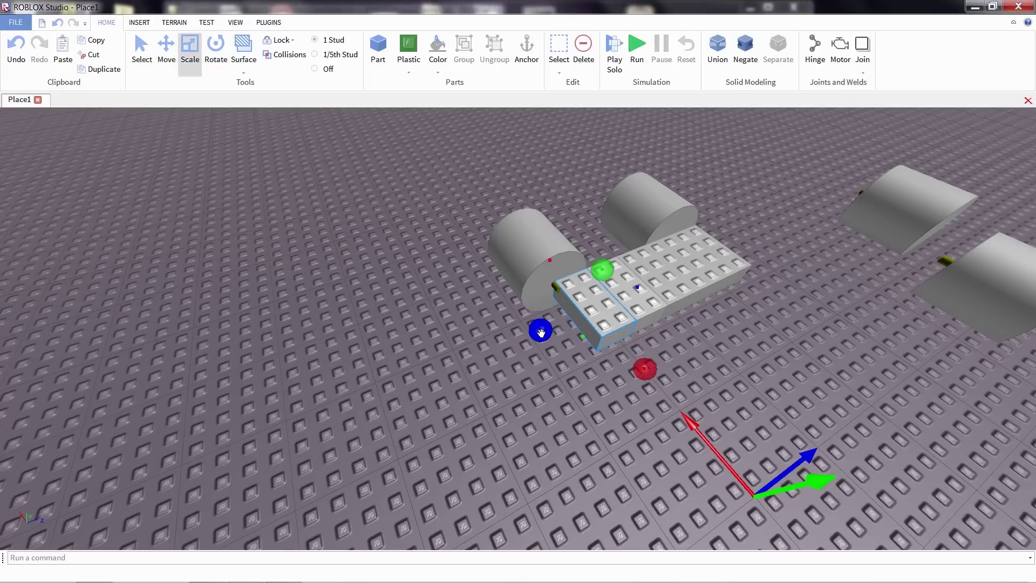
left_click_drag(541, 331, 381, 408)
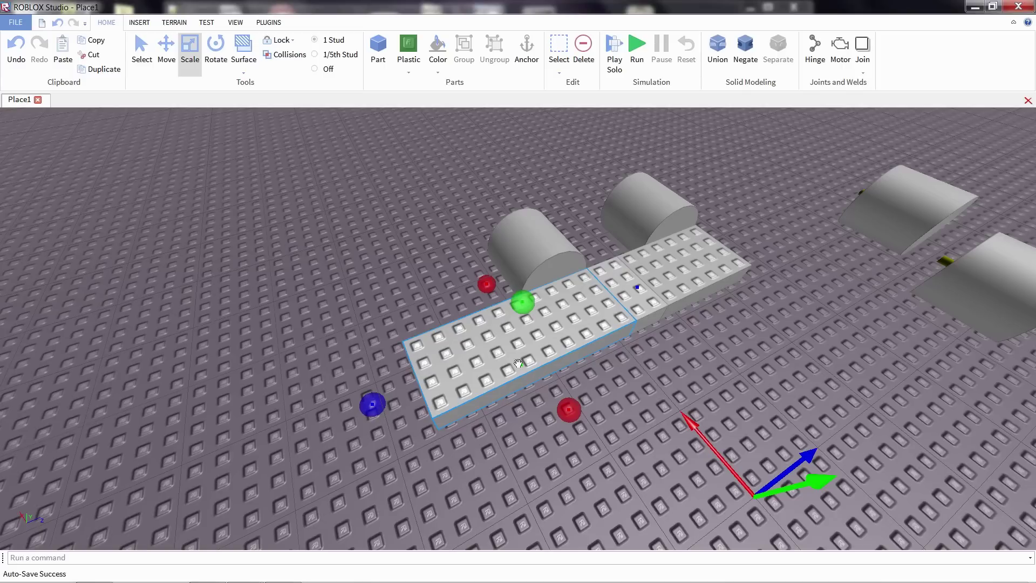
left_click_drag(378, 401, 396, 397)
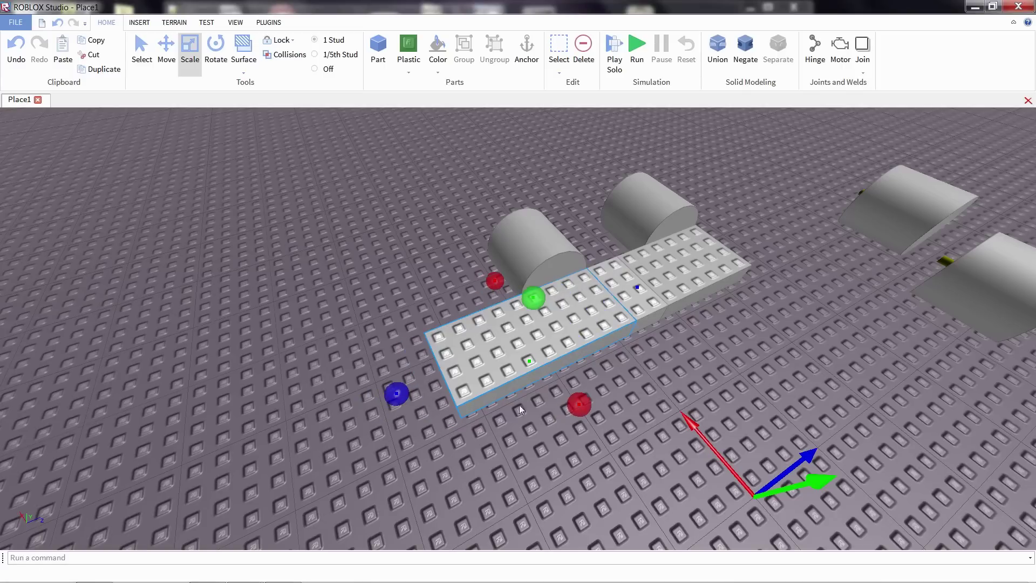
Insert a new block on top of the chassis's rear end and lengthen it flush with the end
left_click(676, 367)
key("d")
middle_click_drag(591, 355, 561, 270)
right_click(557, 264)
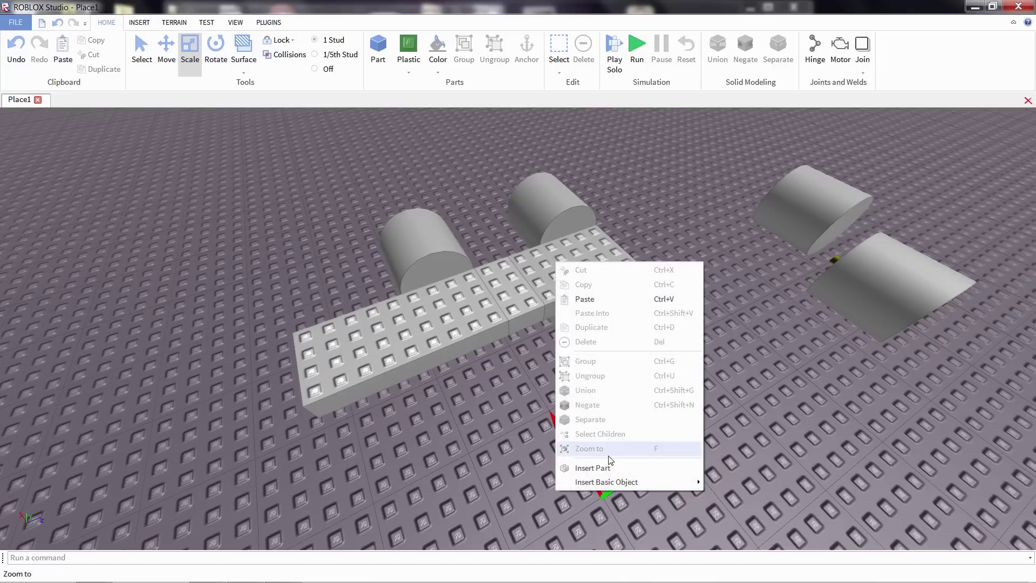
left_click(605, 440)
scroll(605, 436, "down", 4)
left_click_drag(536, 351, 489, 297)
key("a")
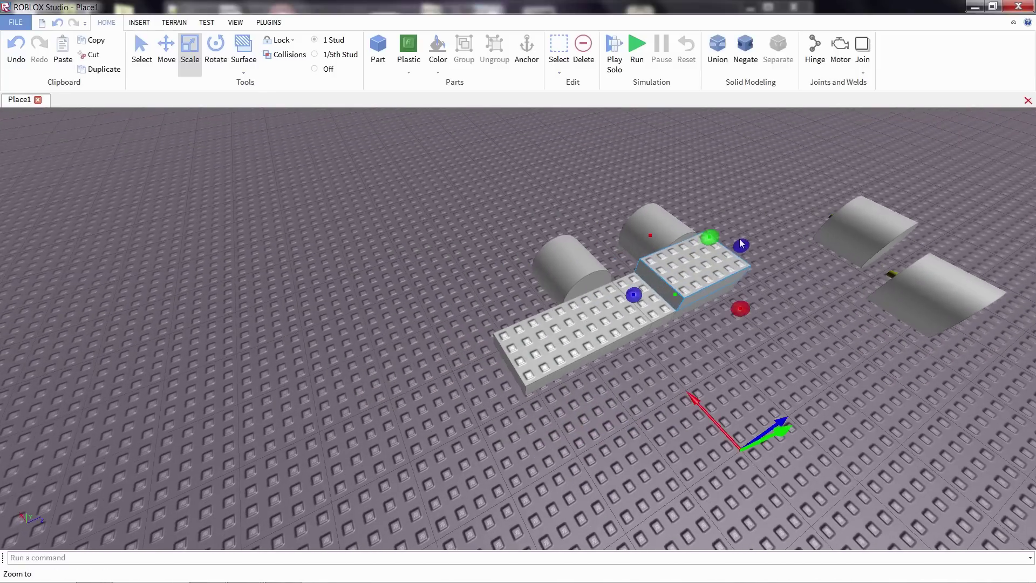
Insert a second block in front of the raised rear block and shape it into a one-stud-wide strip along the wheel-side edge
key("w")
right_click_drag(665, 377, 672, 377)
key("w")
right_click_drag(591, 306, 597, 337)
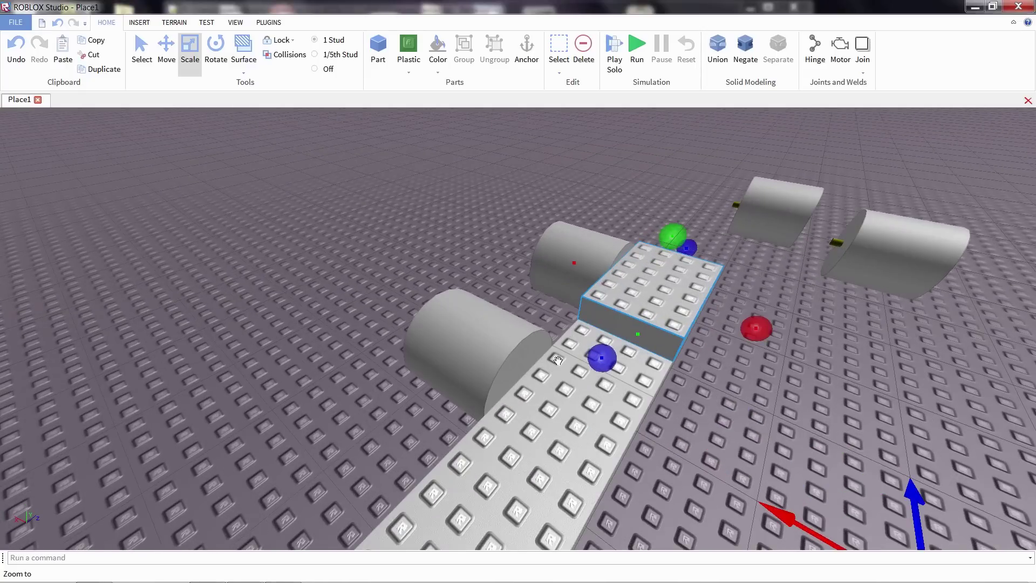
right_click(557, 361)
left_click(616, 317)
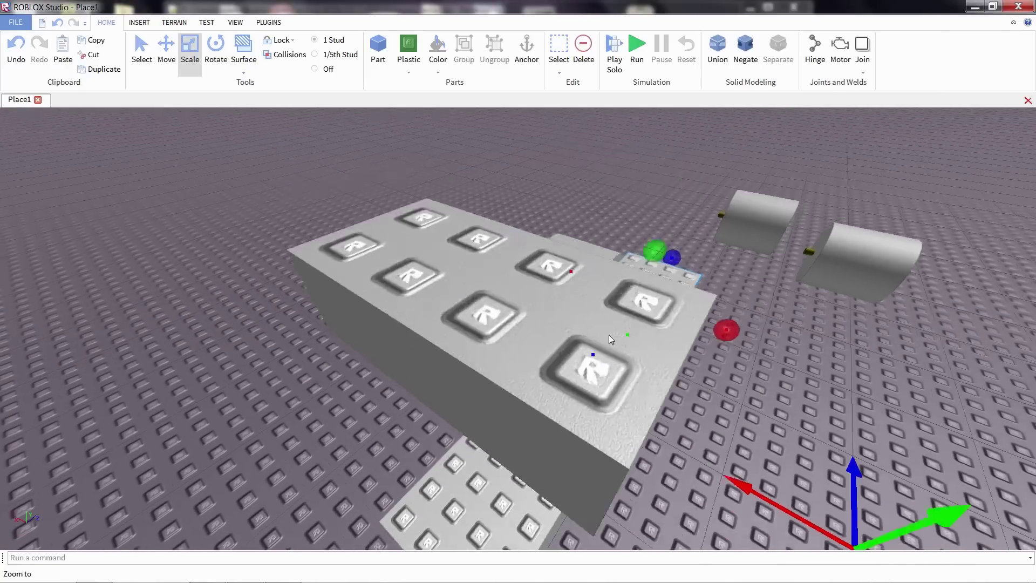
scroll(555, 319, "down", 5)
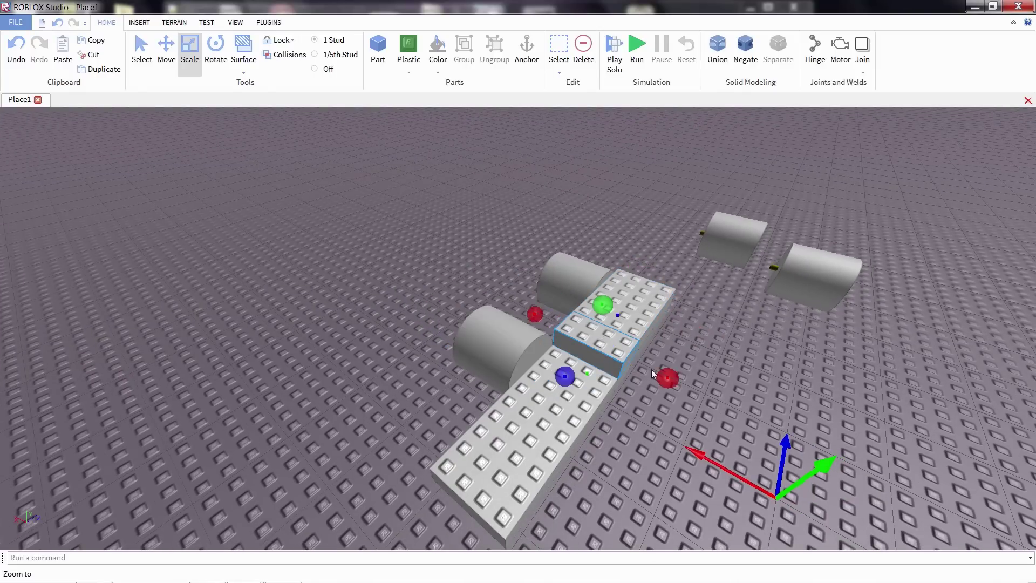
left_click_drag(667, 377, 610, 352)
left_click_drag(544, 364, 531, 374)
Duplicate the narrow strip and place the copy along the opposite edge of the chassis
right_click(553, 346)
left_click(589, 367)
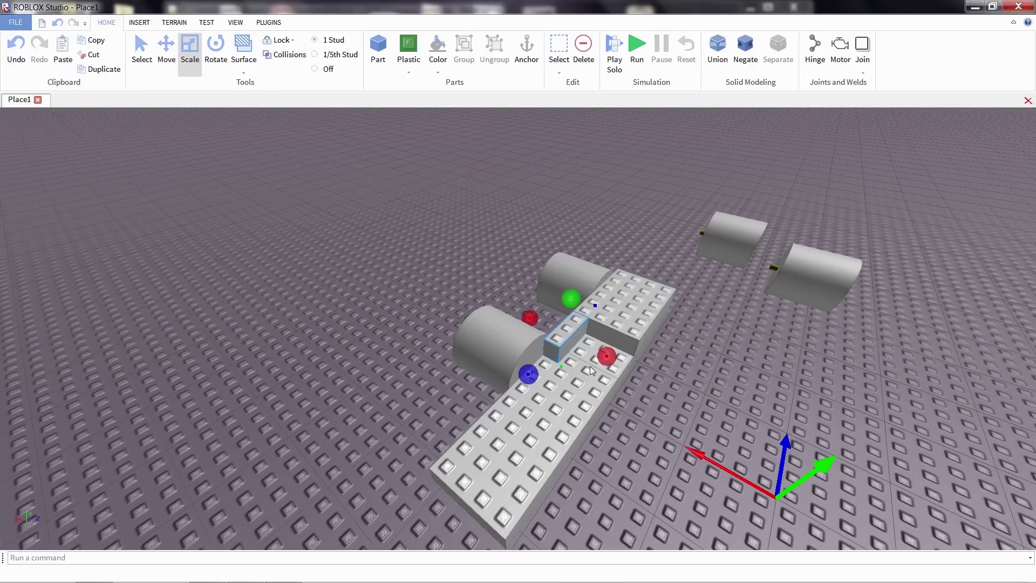
right_click(590, 364)
left_click(635, 187)
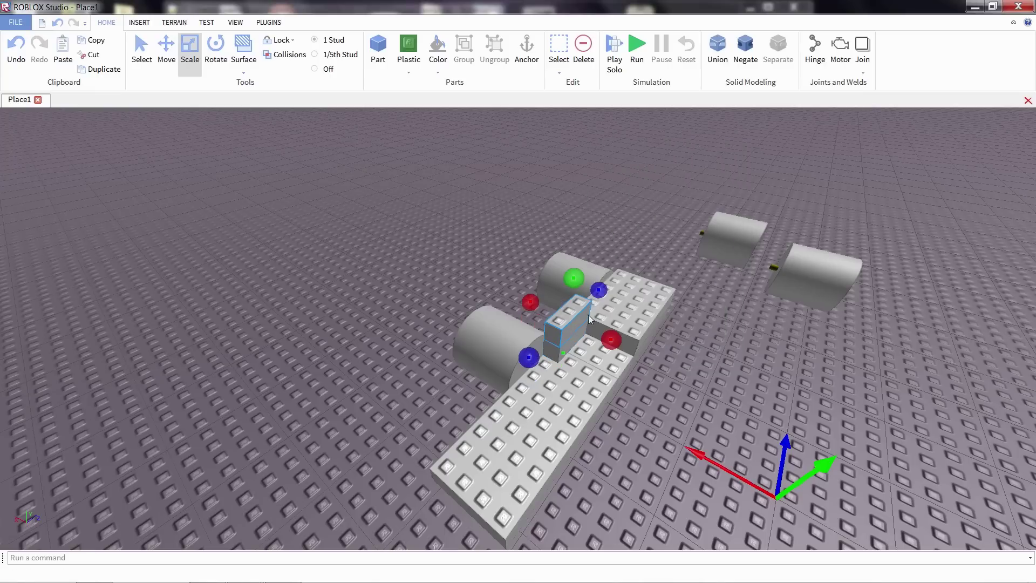
left_click(618, 378)
Insert a block across the full chassis width in front of the two strips and trim it to one stud long
right_click(587, 378)
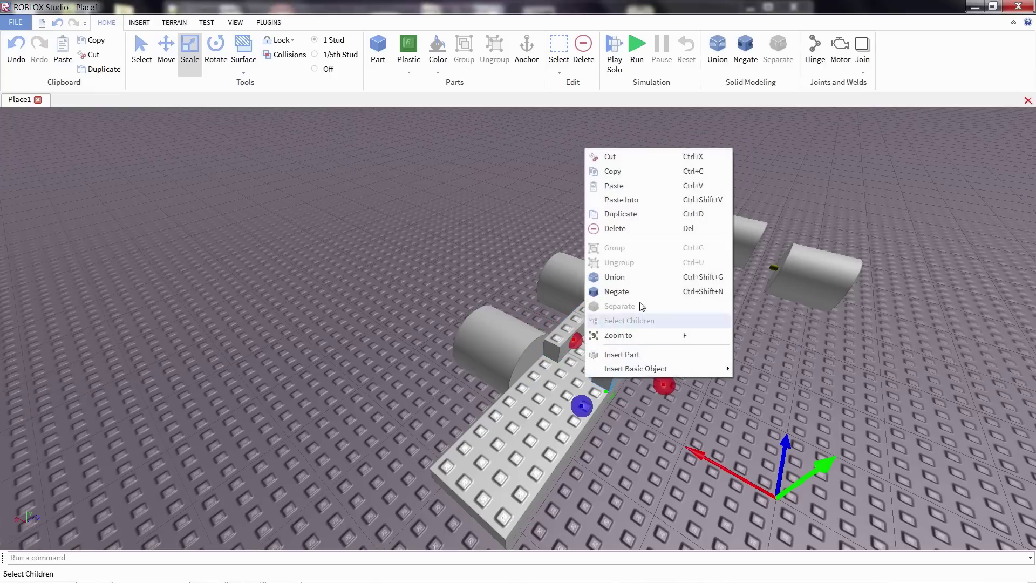
left_click(607, 352)
left_click_drag(552, 342, 564, 392)
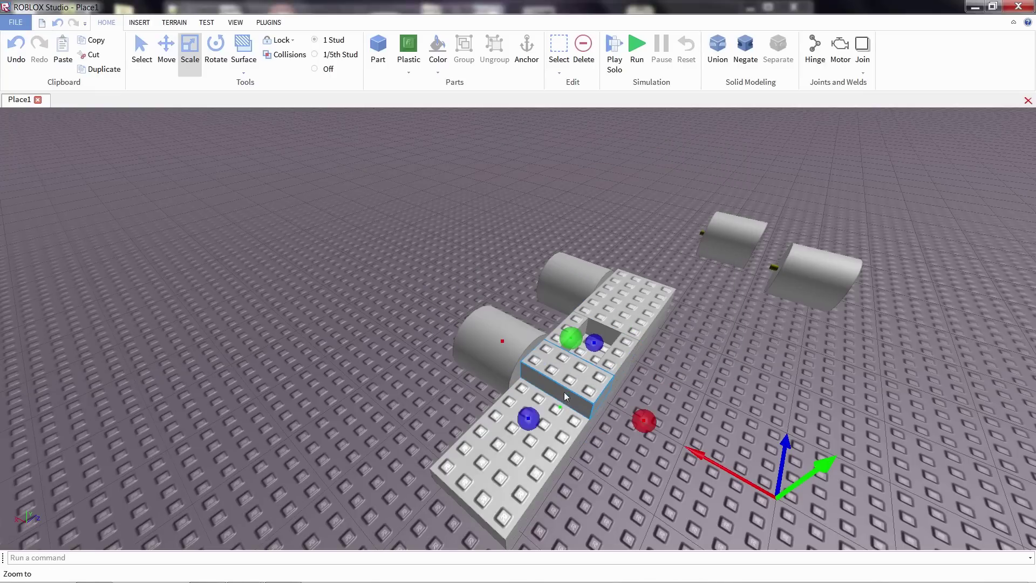
Insert another block in front of the crosspiece and narrow it to the two middle studs of the chassis
right_click(510, 433)
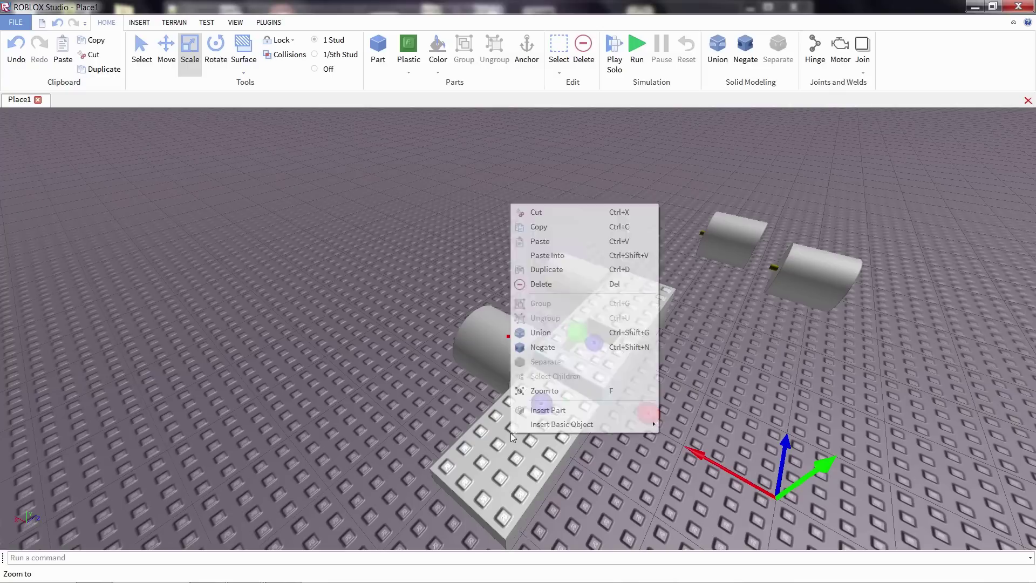
left_click(545, 408)
left_click_drag(524, 351, 555, 406)
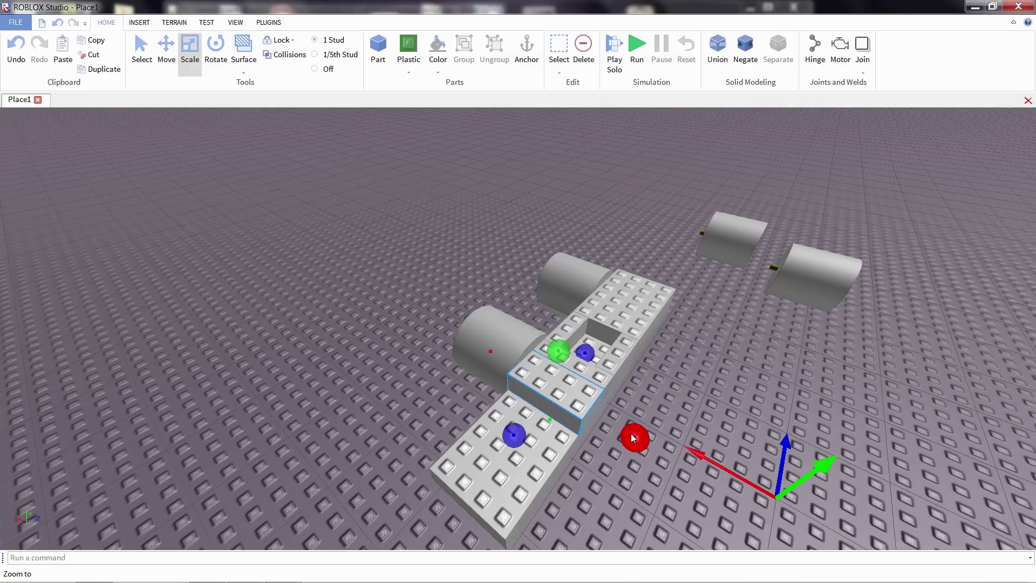
left_click_drag(633, 437, 609, 429)
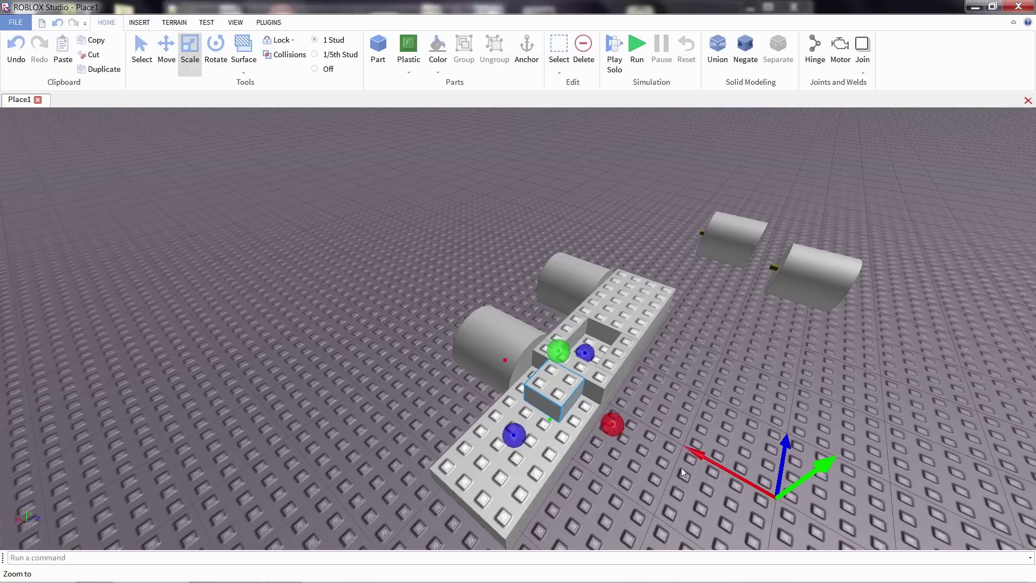
left_click(679, 365)
right_click_drag(679, 365, 678, 365)
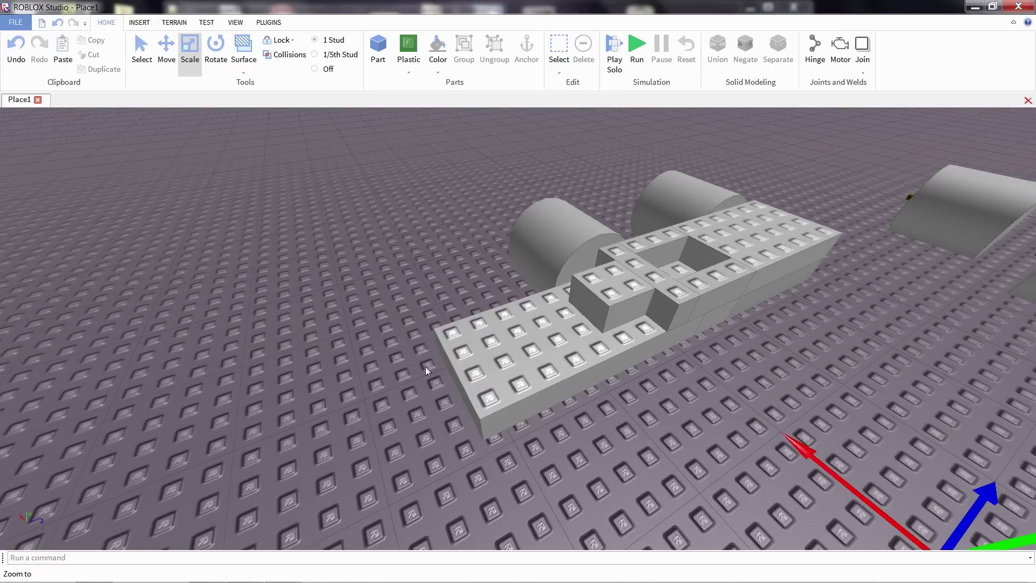
left_click(629, 287)
left_click(463, 366)
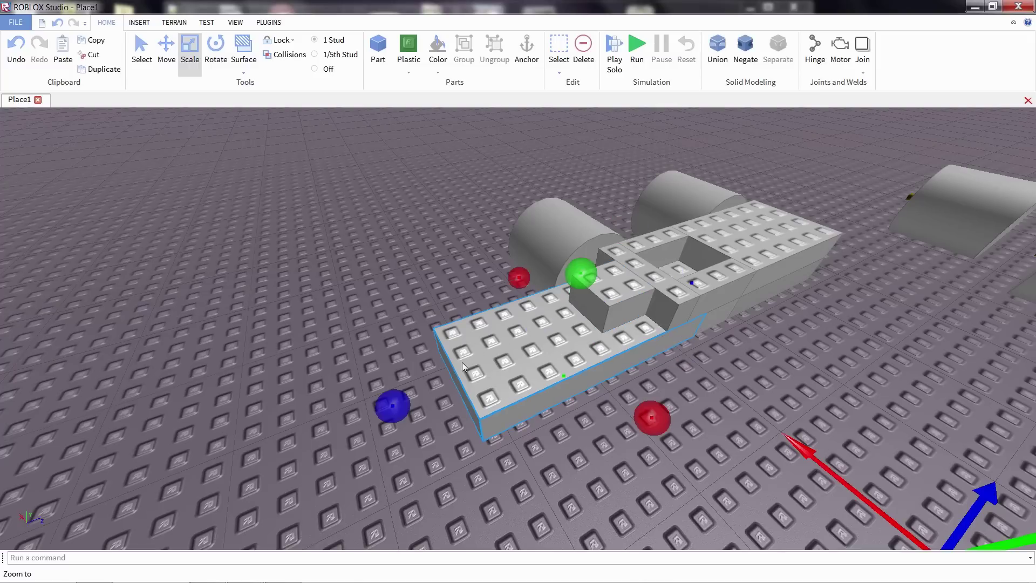
left_click(355, 335)
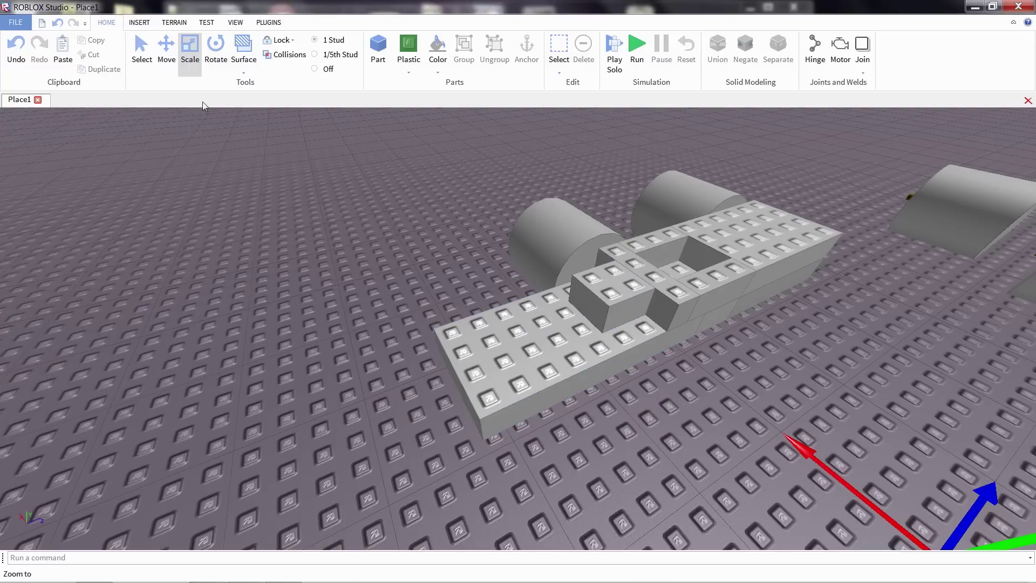
Insert a wedge and place it on the front plate against the narrow nose block
left_click(142, 25)
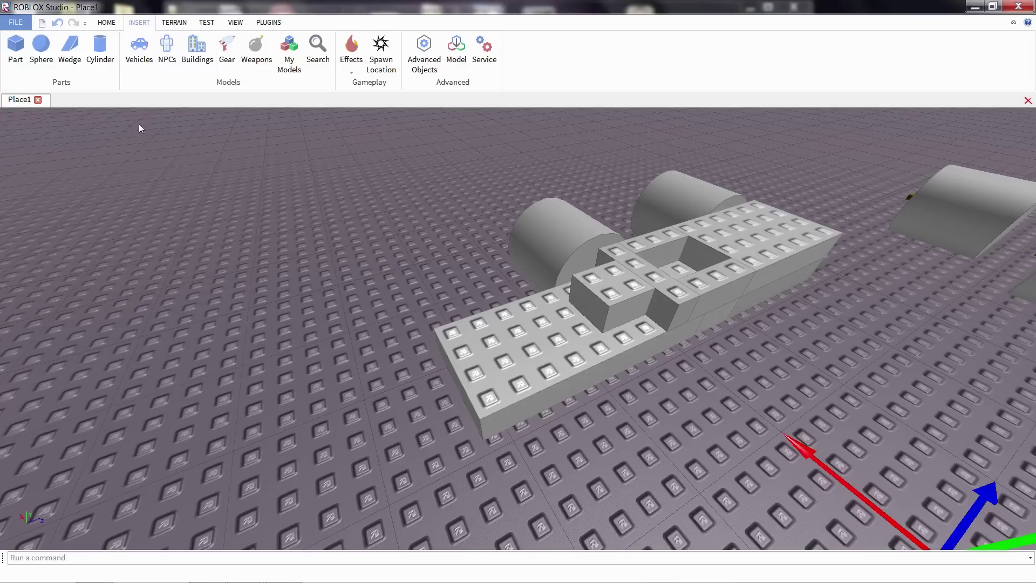
left_click(74, 57)
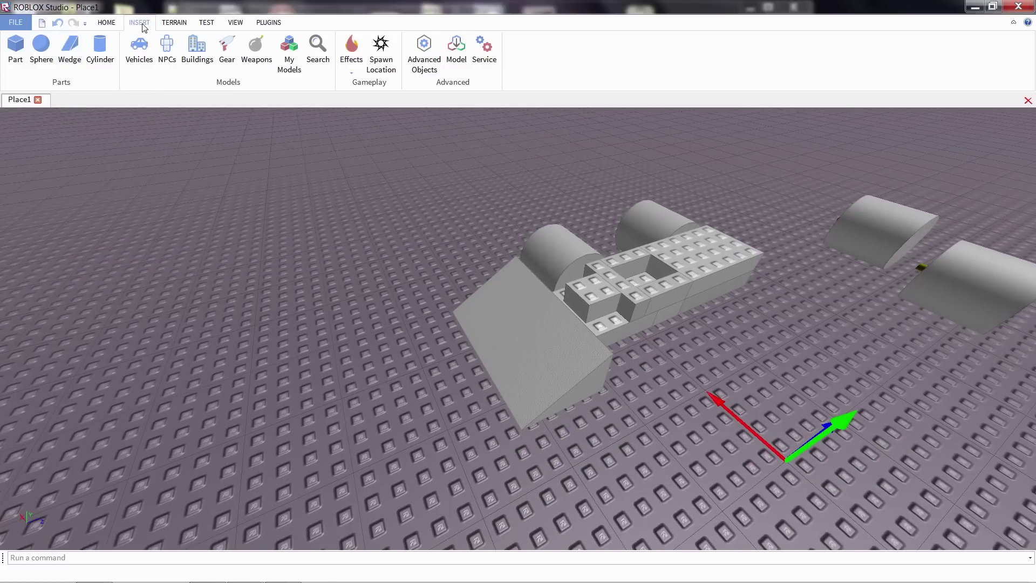
left_click(533, 328)
left_click_drag(541, 319, 556, 295)
key("ctrl+4")
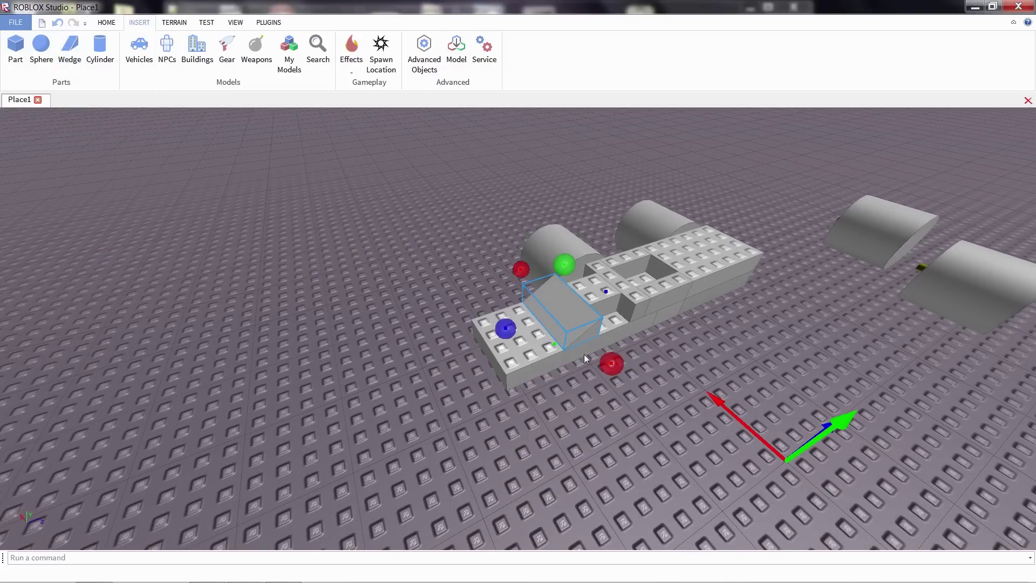
Narrow the wedge from both sides to the two-stud width of the nose block
right_click_drag(556, 364, 555, 364)
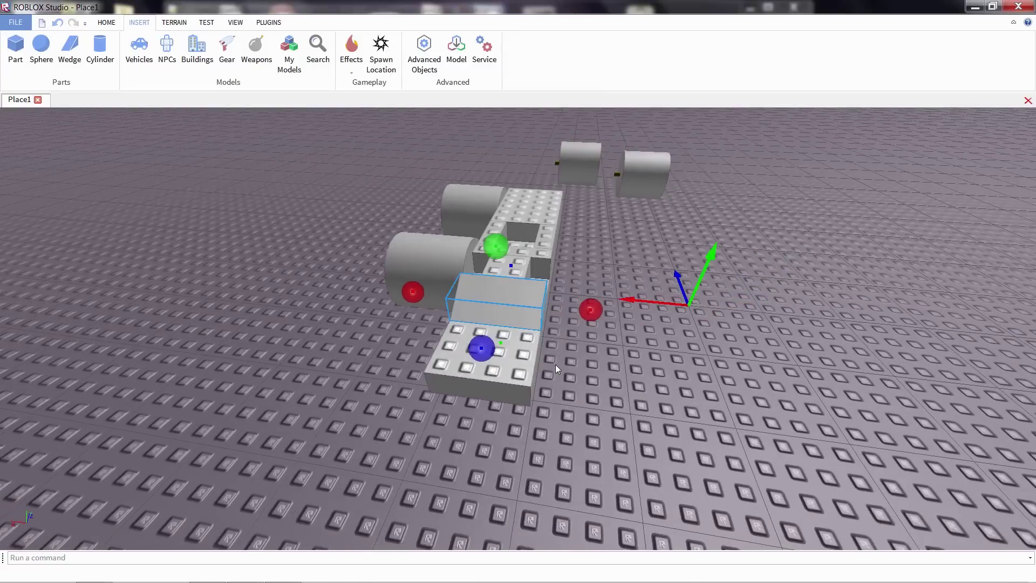
scroll(538, 272, "up", 3)
left_click_drag(364, 278, 395, 281)
left_click_drag(614, 306, 578, 303)
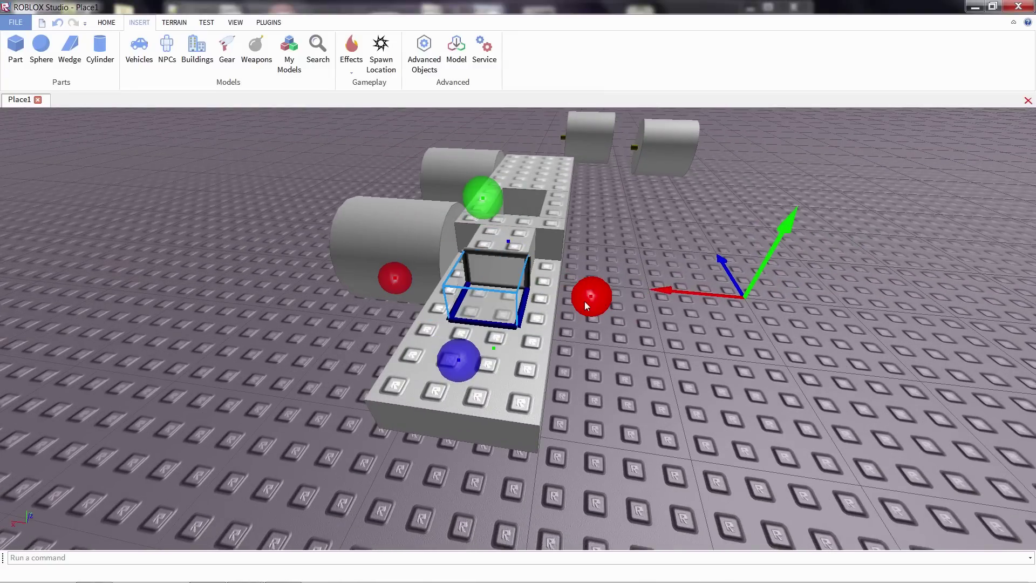
left_click(639, 341)
Lengthen the wedge forward until its tip extends past the front end of the chassis
right_click_drag(639, 341, 630, 343)
scroll(630, 343, "down", 3)
left_click(457, 277)
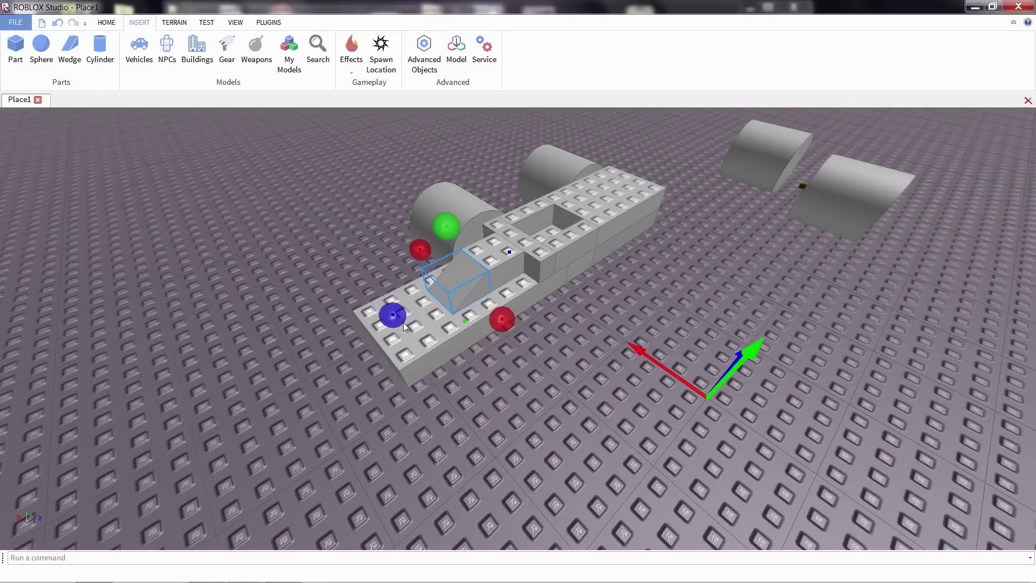
left_click_drag(398, 319, 314, 357)
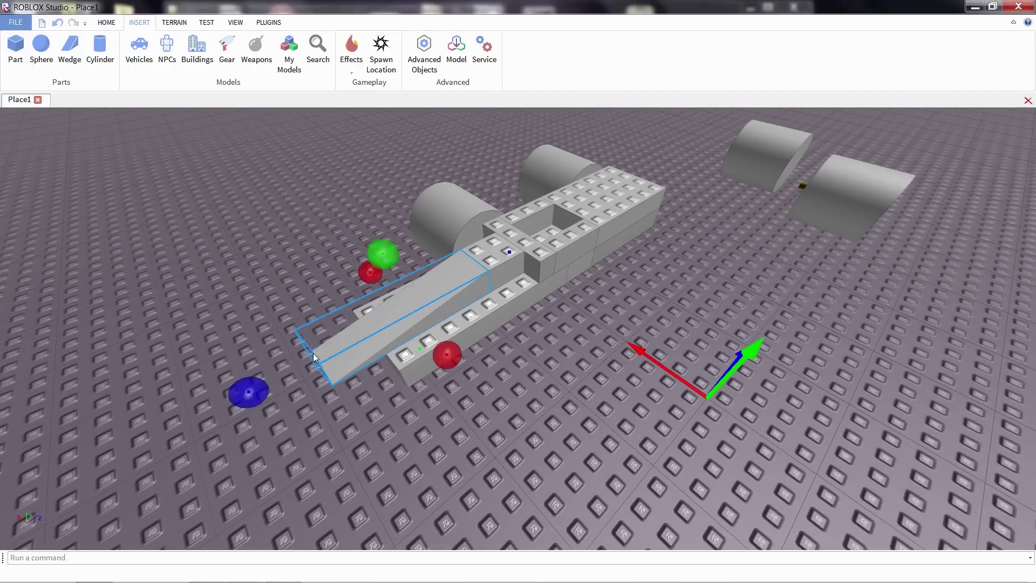
left_click(551, 370)
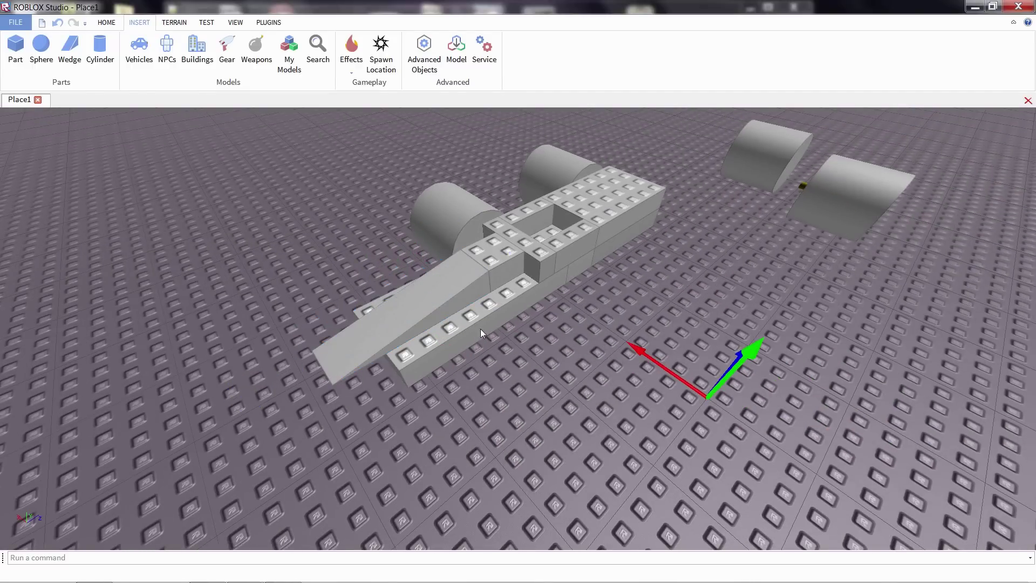
Place the two loose wheel cylinders against the open side of the chassis, opposite the existing front and rear wheels
right_click_drag(460, 343, 562, 172)
scroll(562, 173, "up", 2)
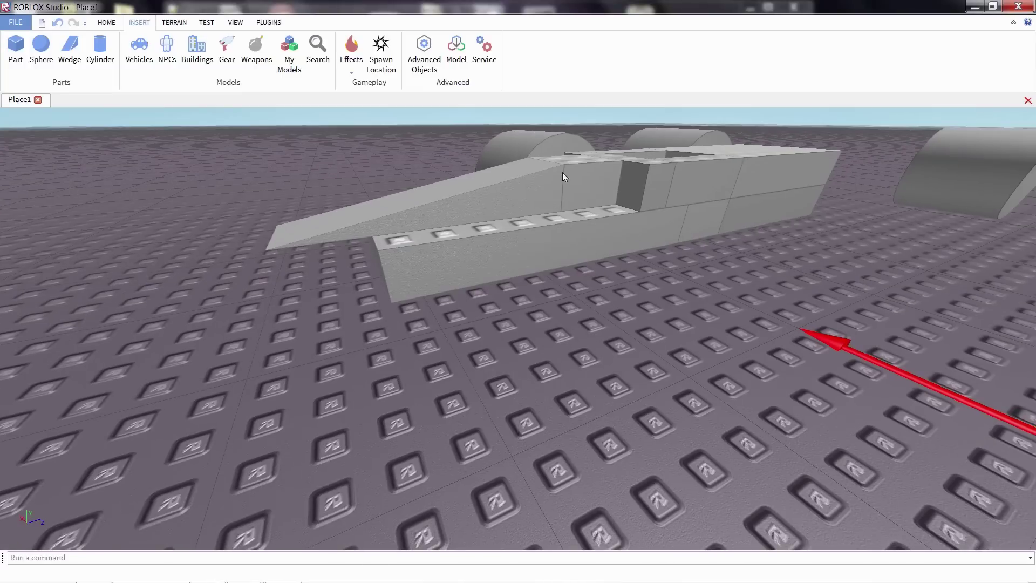
scroll(522, 196, "down", 2)
right_click_drag(485, 275, 497, 281)
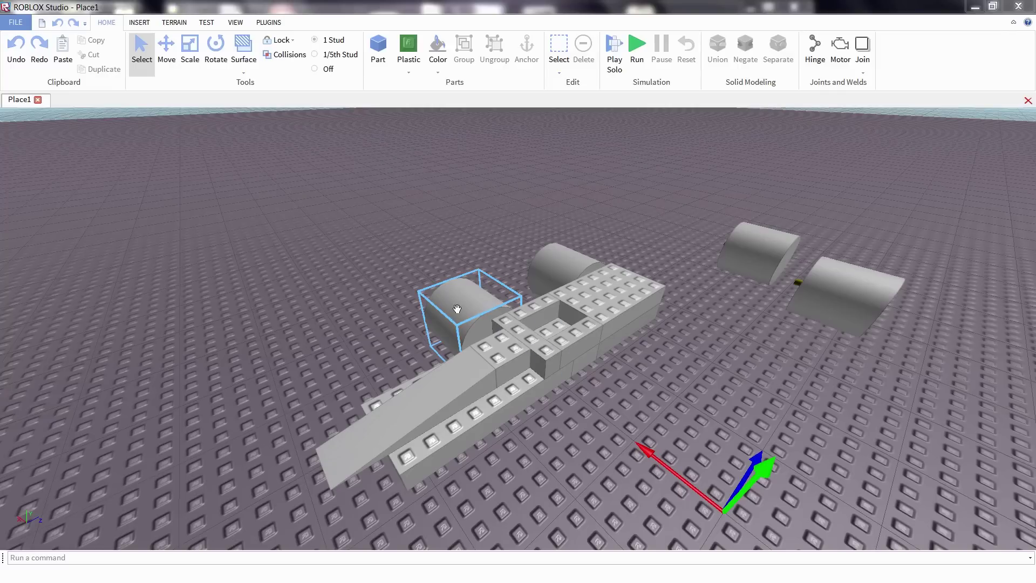
right_click_drag(415, 357, 403, 354)
left_click_drag(504, 307, 490, 378)
key("d")
left_click_drag(629, 209, 545, 403)
right_click_drag(545, 404, 767, 252)
mouse_move(767, 252)
left_mouse_down()
mouse_move(594, 384)
mouse_move(531, 389)
left_mouse_up()
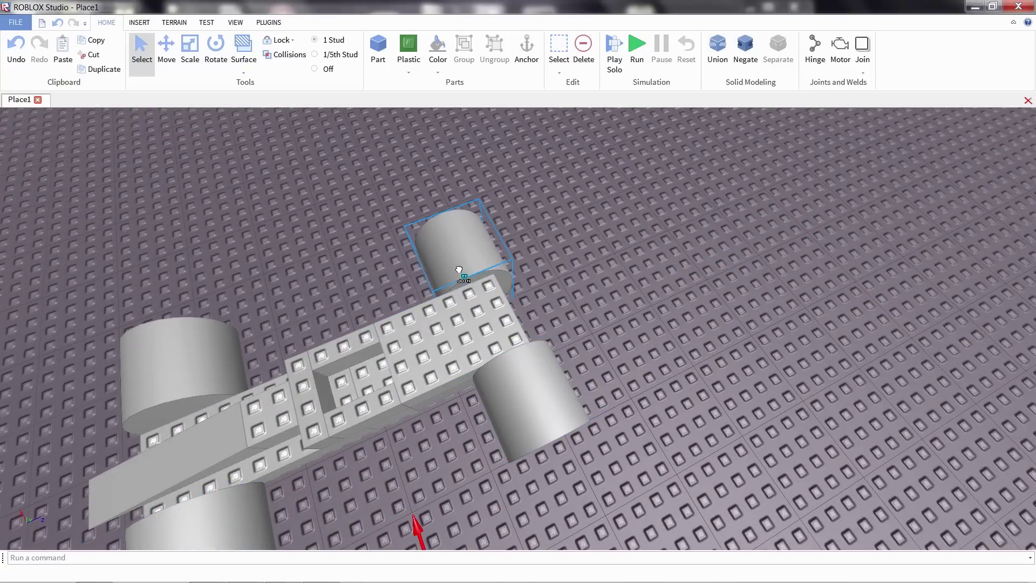
left_click(410, 205)
Apply the Smooth surface to the studded top faces of the chassis, including the plates, strips, nose block and cavity floor
key("a")
left_click(254, 60)
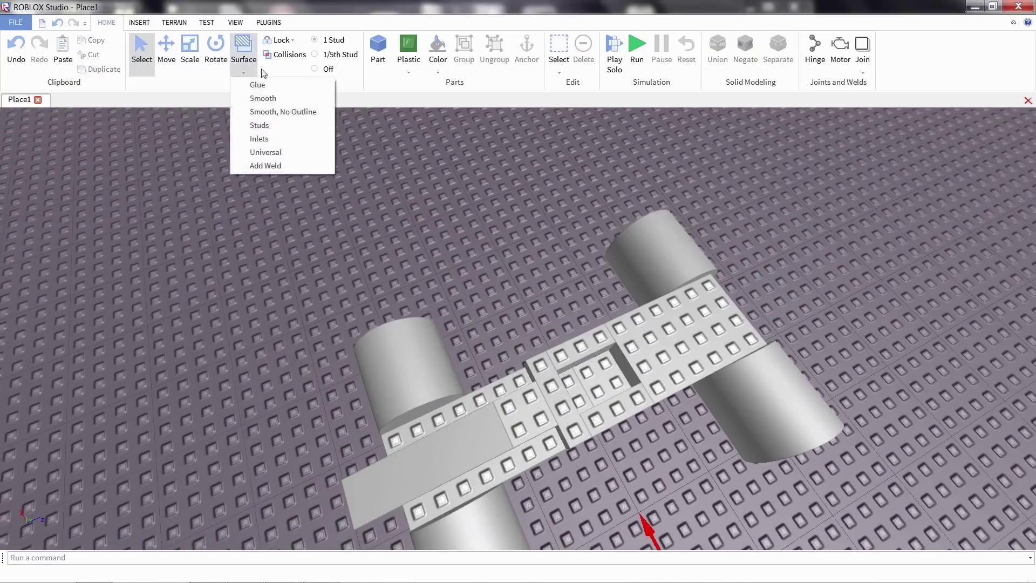
left_click(283, 98)
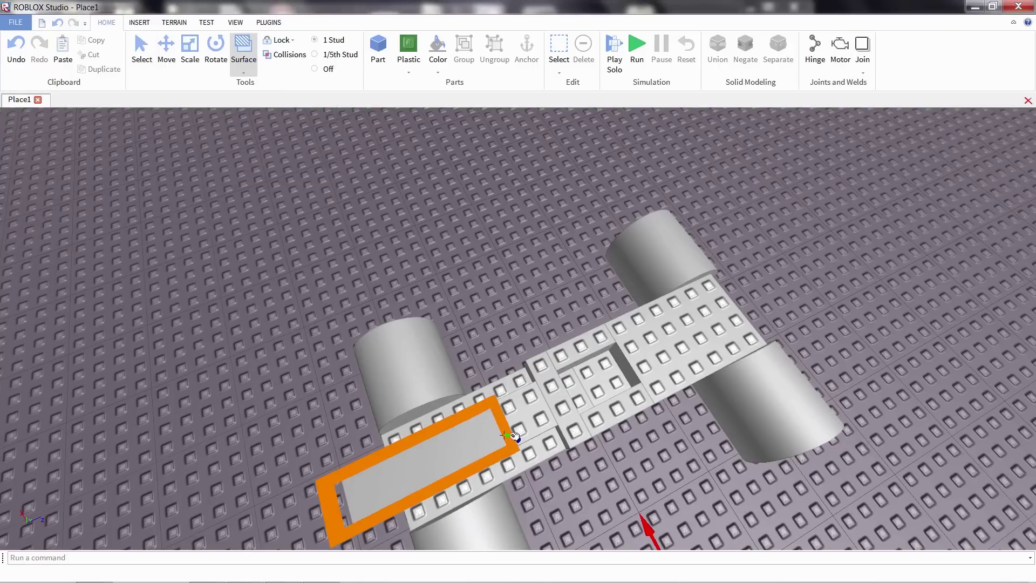
left_click(483, 432)
left_click(523, 431)
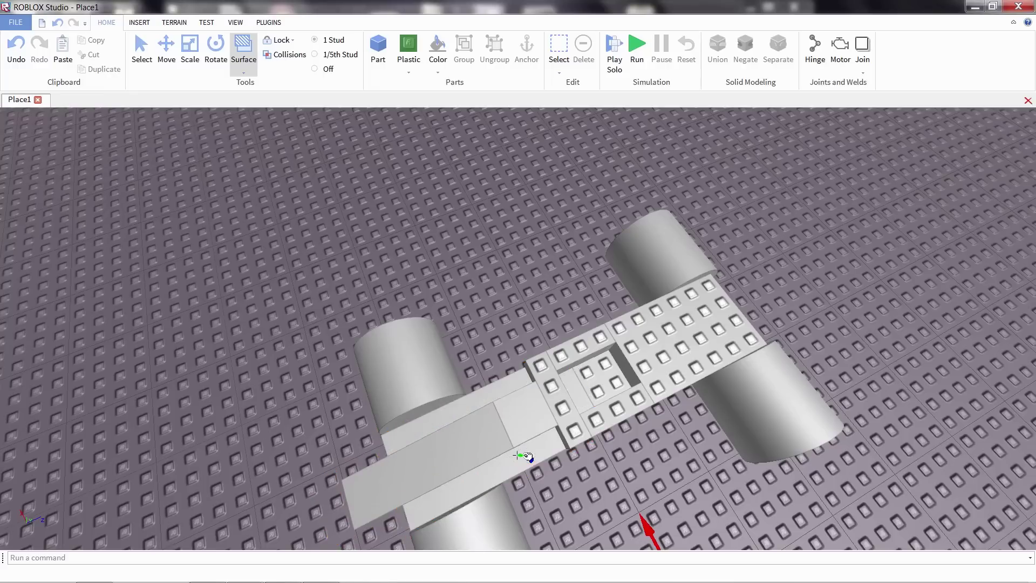
left_click(561, 402)
left_click(613, 412)
left_click(660, 364)
left_click(602, 368)
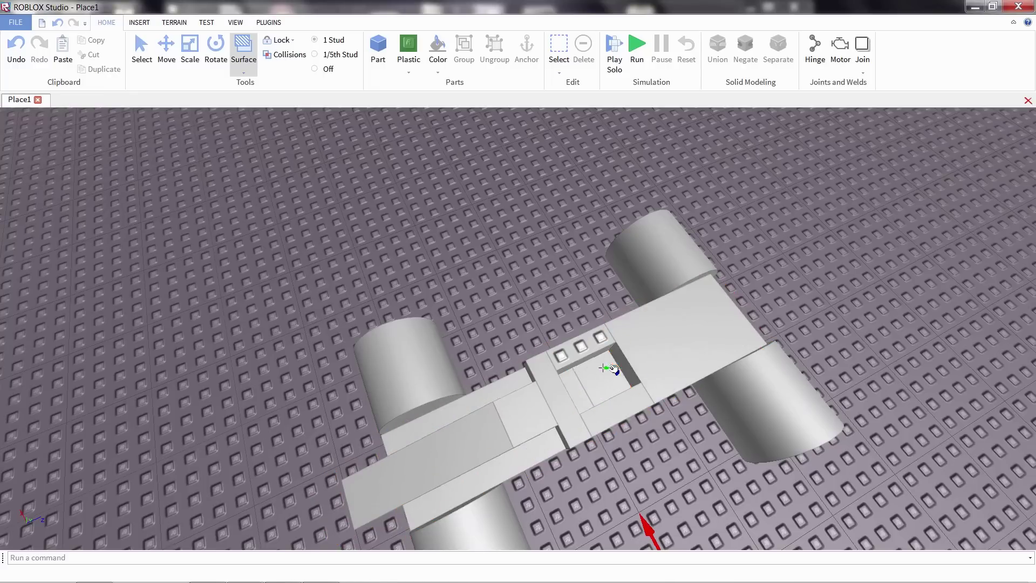
left_click(582, 345)
Select the nose block together with the wedge and raise both well above the chassis
left_click(166, 51)
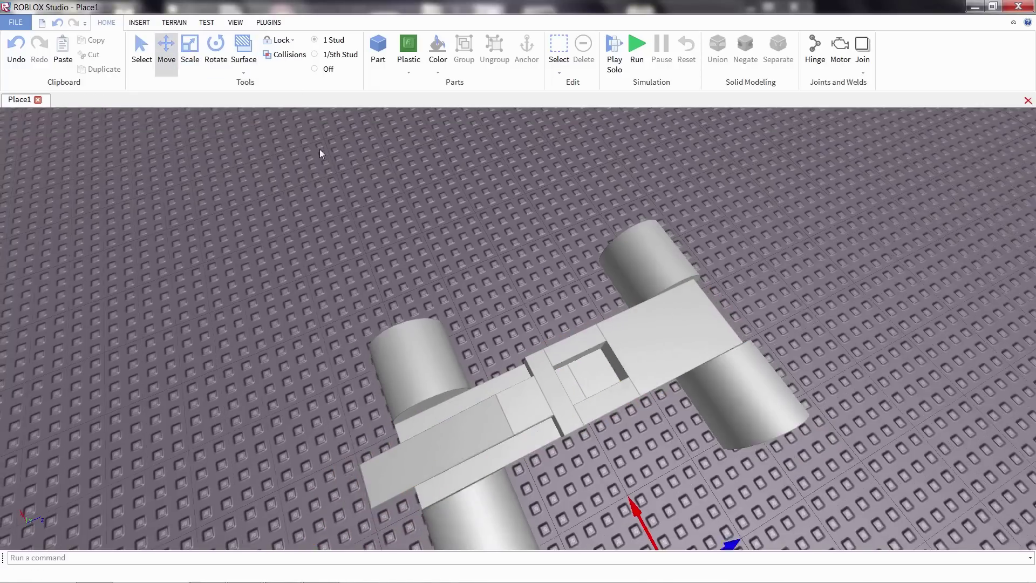
right_click_drag(320, 149, 320, 147)
scroll(511, 325, "up", 2)
left_click(511, 327)
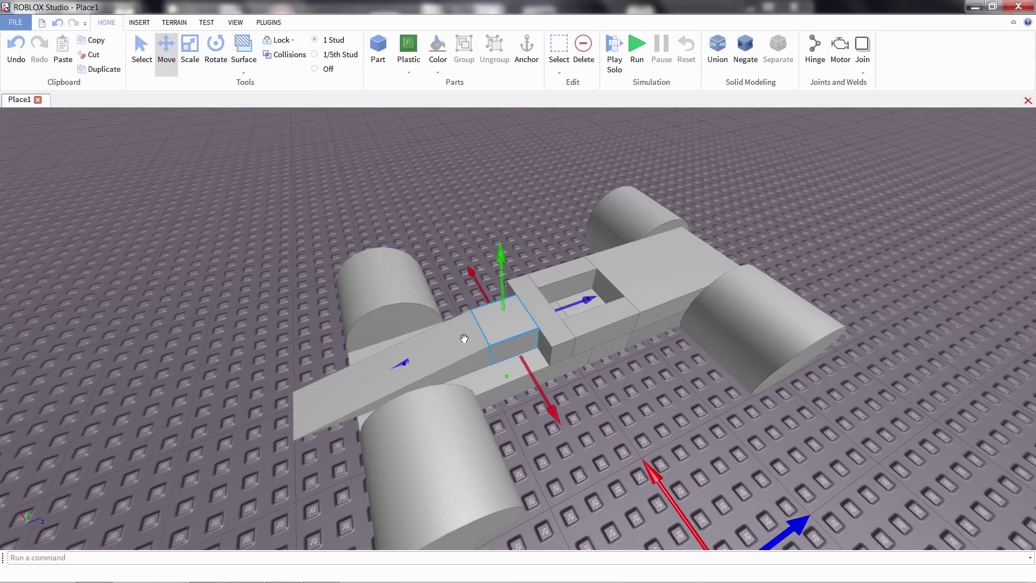
left_click(458, 329)
left_click_drag(436, 318, 385, 213)
key("ctrl+z")
left_click(393, 295)
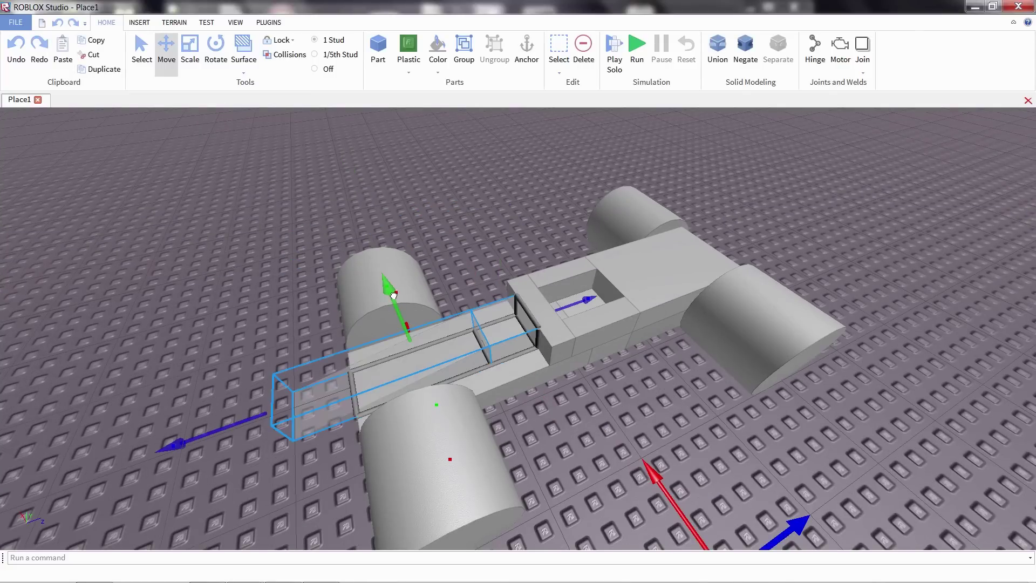
left_click_drag(387, 284, 354, 106)
Apply the Weld surface to the studded undersides of the raised wedge and nose block
key("q")
key("f")
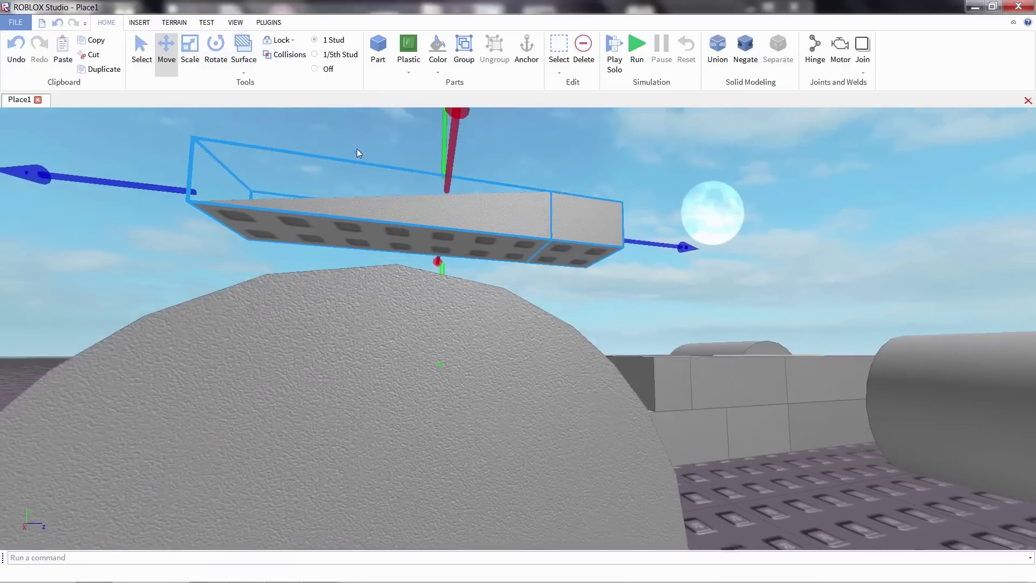
left_click(243, 59)
left_click(261, 171)
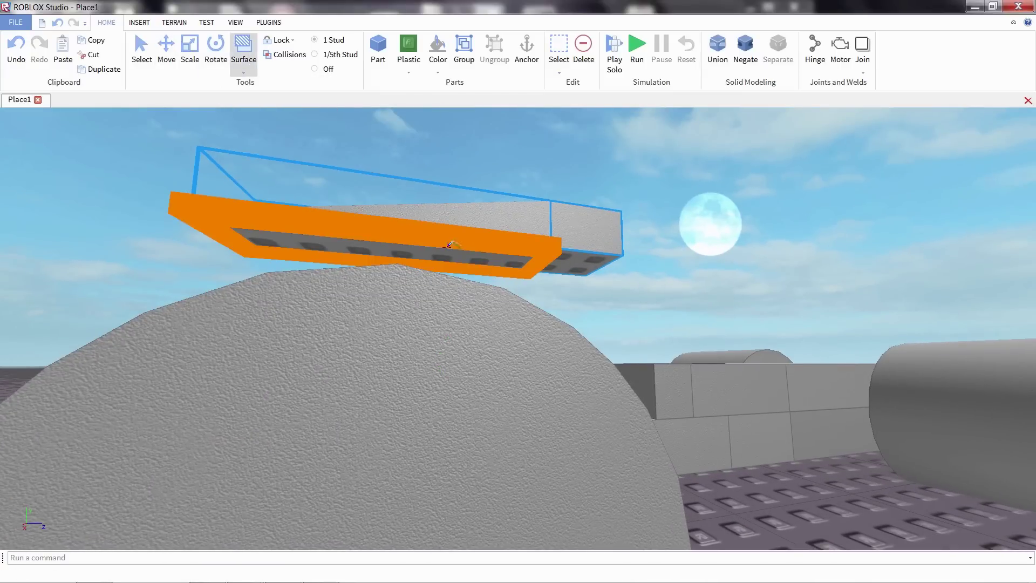
left_click(351, 238)
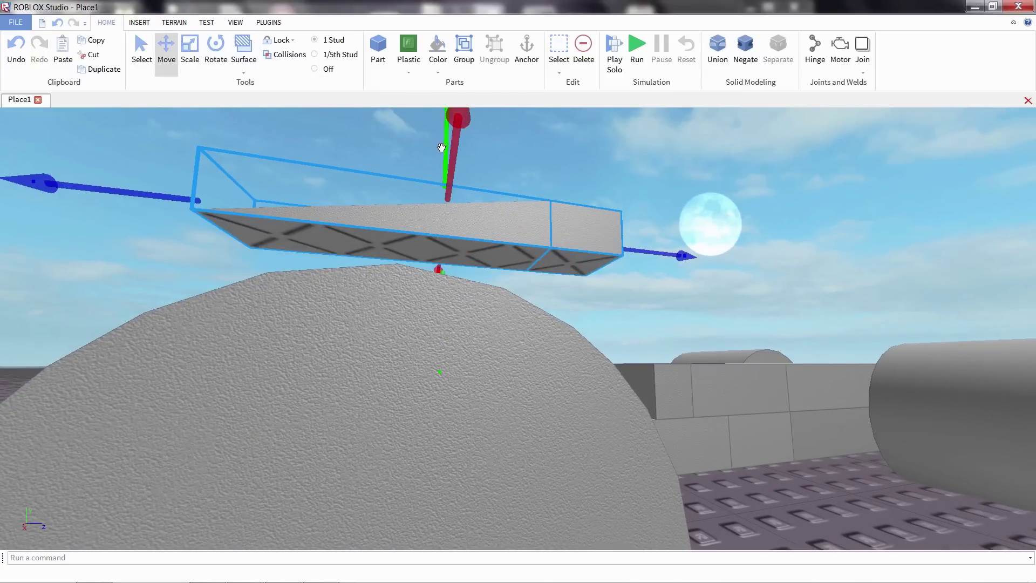
Lower the wedge and nose block back down onto the front of the chassis
left_click_drag(441, 147, 460, 287)
key("e")
Select the three strips framing the cavity and raise them together high above the chassis
right_click_drag(460, 288, 555, 437)
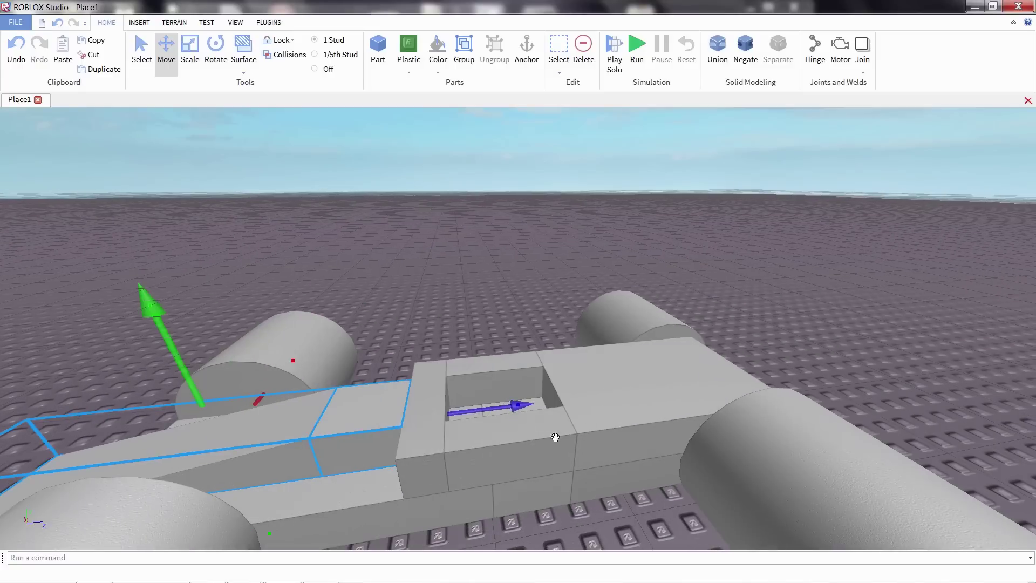
left_click(555, 437)
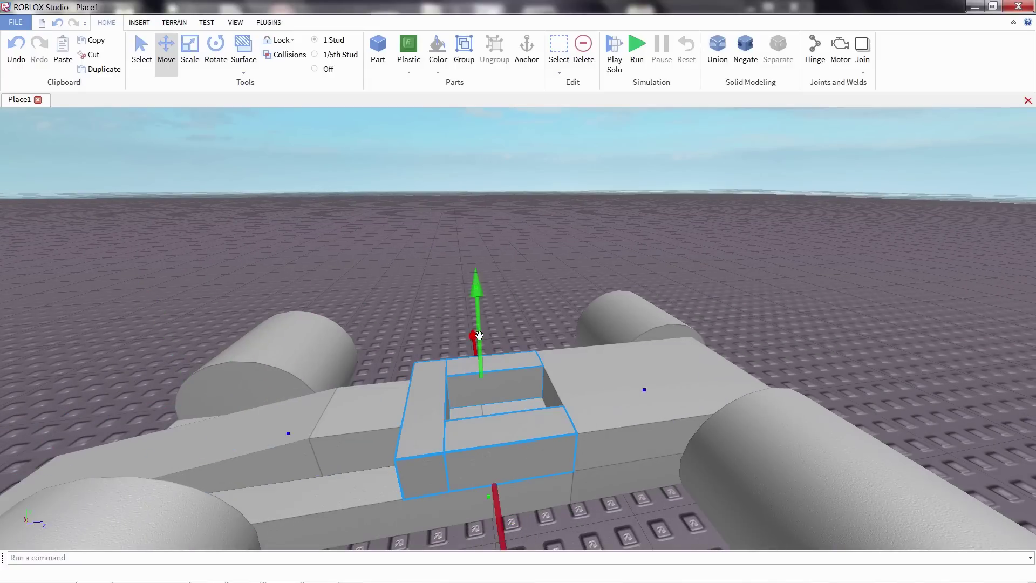
left_click_drag(479, 335, 463, 128)
right_click_drag(463, 127, 423, 115)
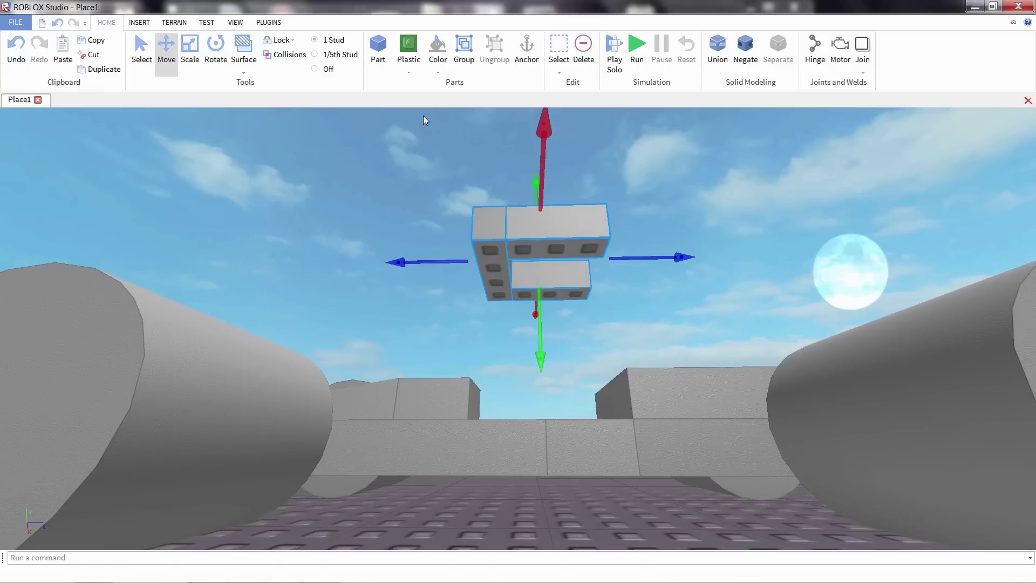
Apply the Weld surface to the undersides of the three raised cavity strips
left_click(243, 57)
left_click(294, 164)
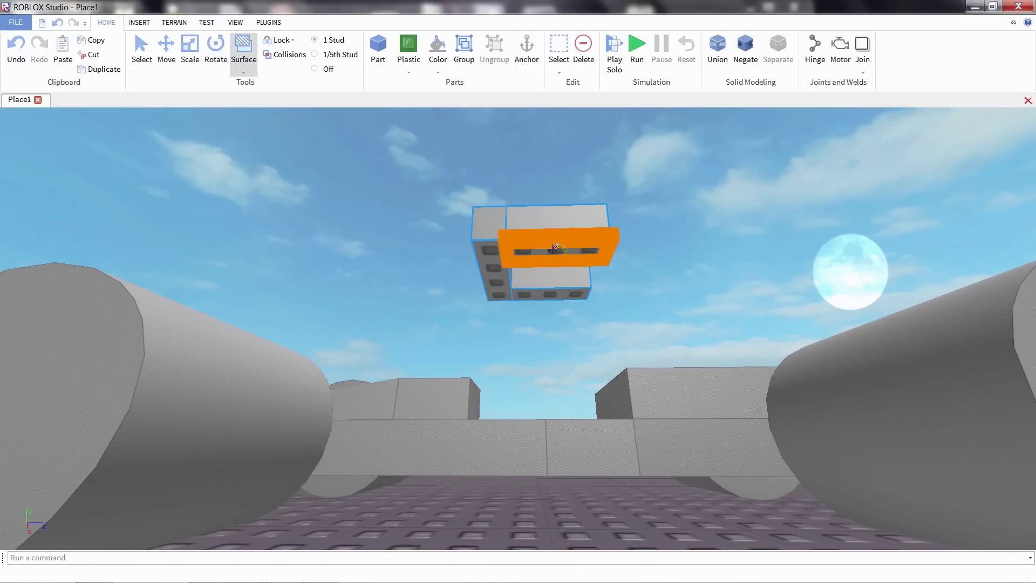
left_click(554, 248)
left_click(491, 270)
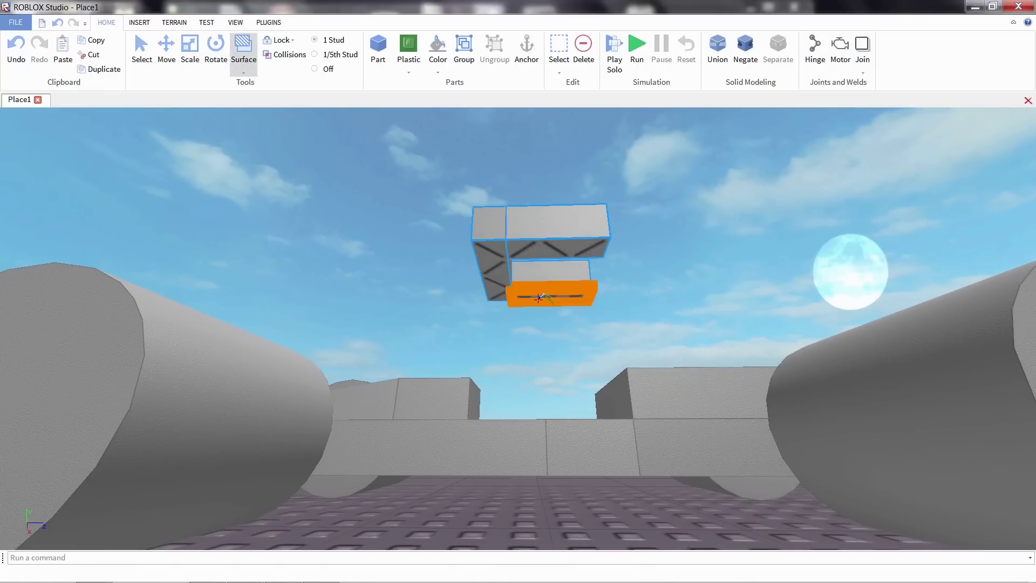
left_click(539, 298)
Lower the three strips back onto the chassis around the cavity
left_click(166, 52)
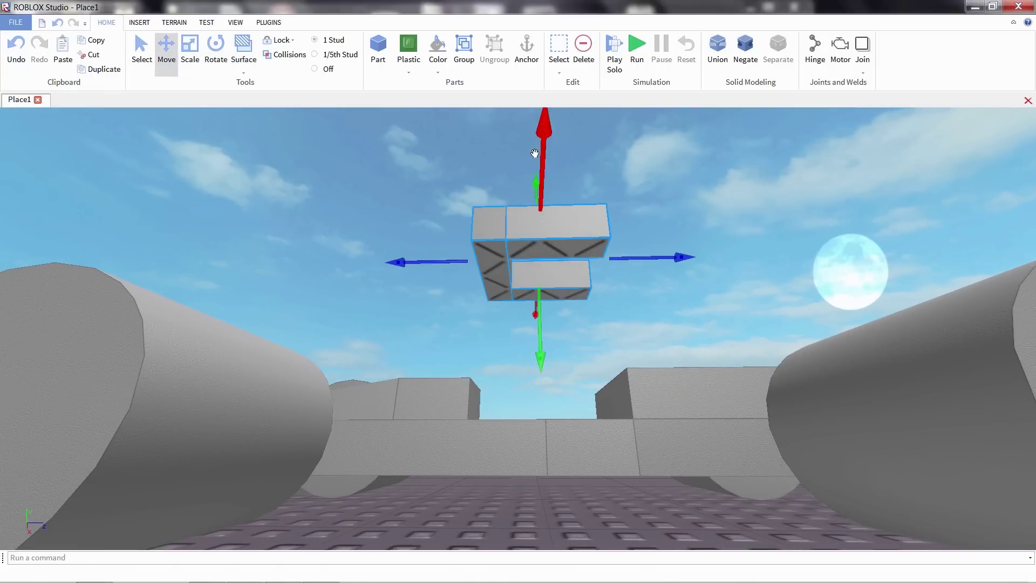
right_click_drag(534, 154, 640, 182)
left_click_drag(649, 178, 687, 297)
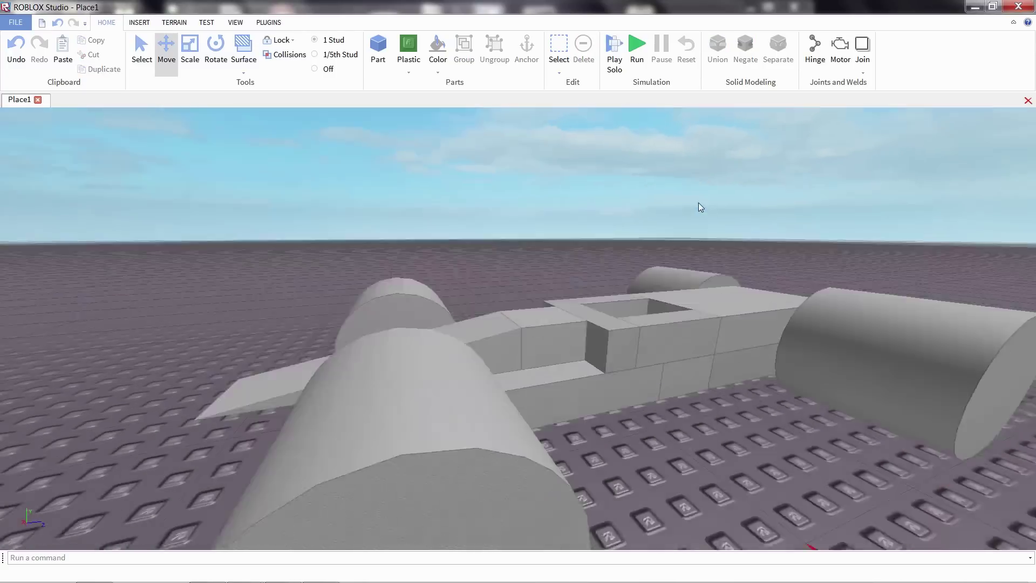
Color the upper body parts dark red: the rear block, cavity strips, nose block and wedge
scroll(698, 200, "down", 5)
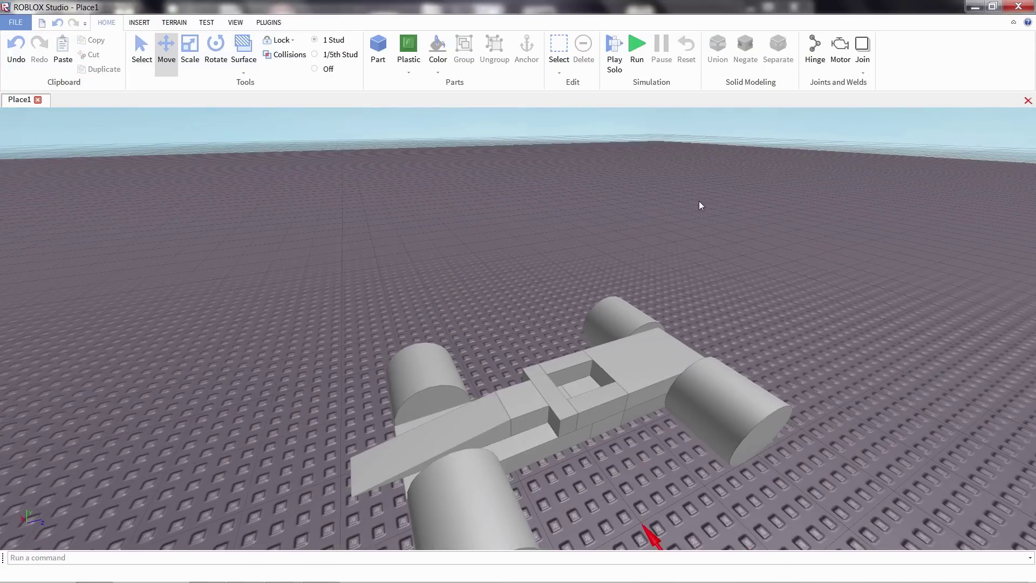
scroll(698, 201, "down", 2)
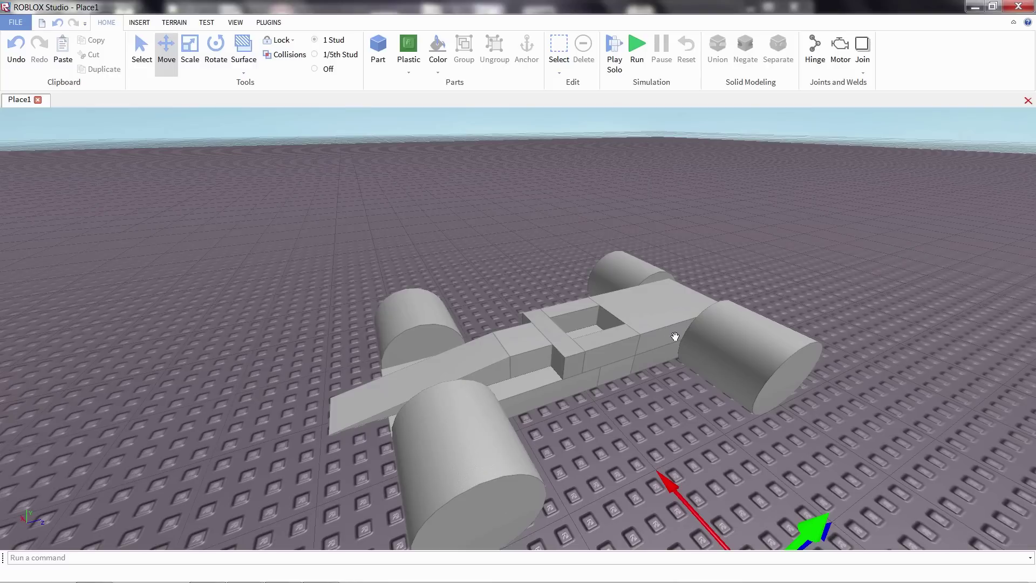
left_click(651, 307)
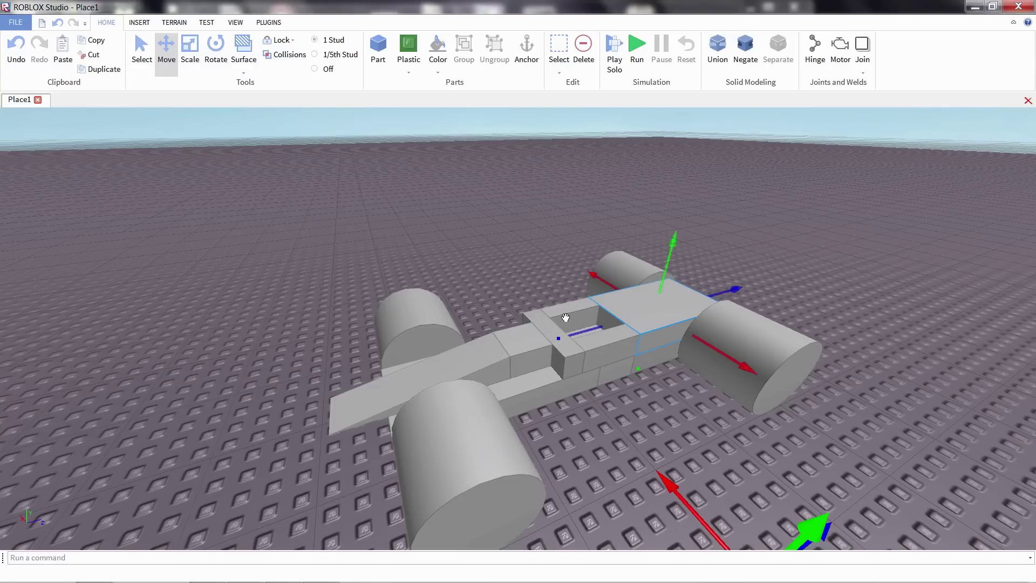
left_click_drag(556, 346, 532, 350)
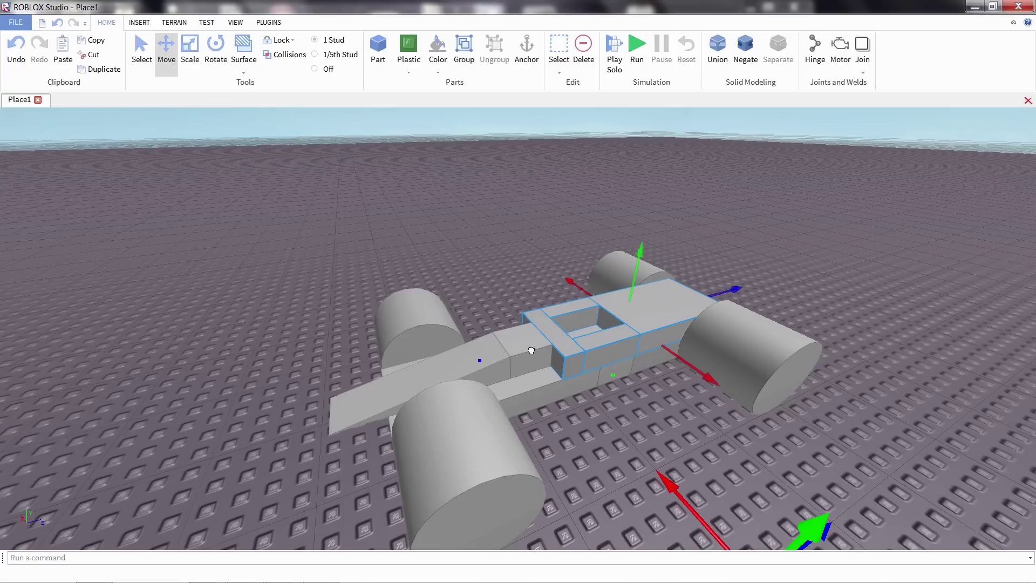
left_click(507, 345, "ctrl")
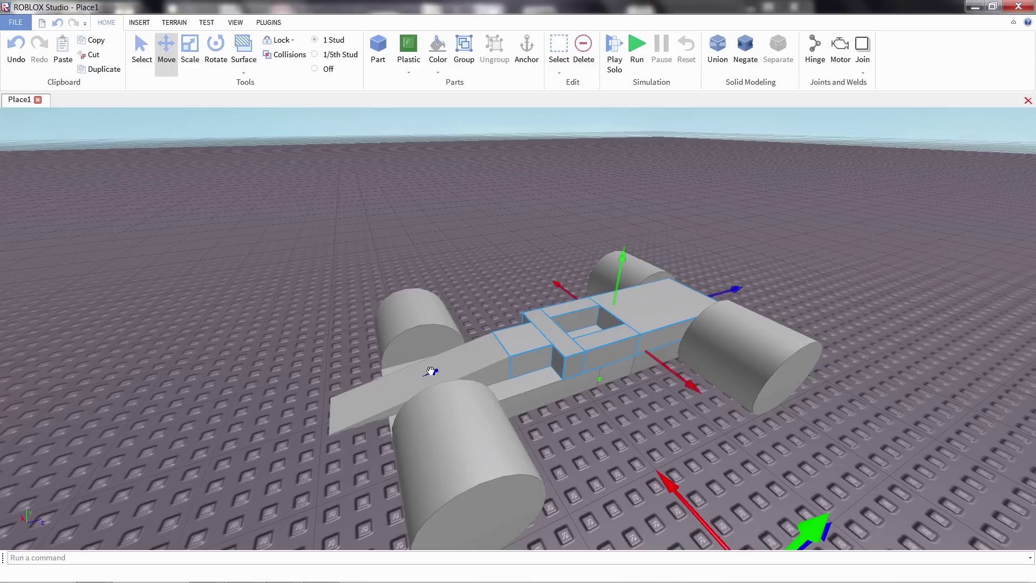
left_click(328, 417, "ctrl")
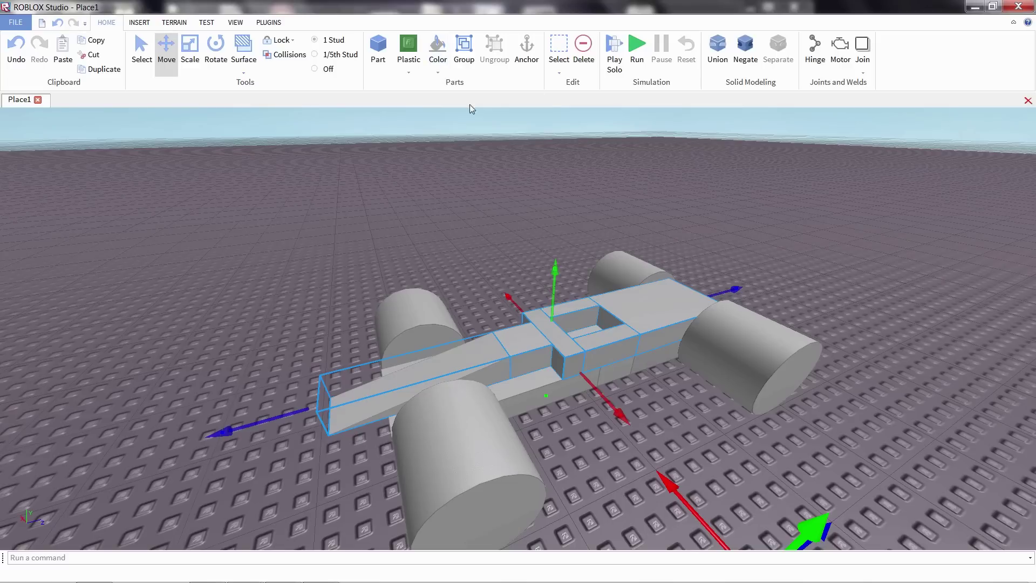
left_click(439, 60)
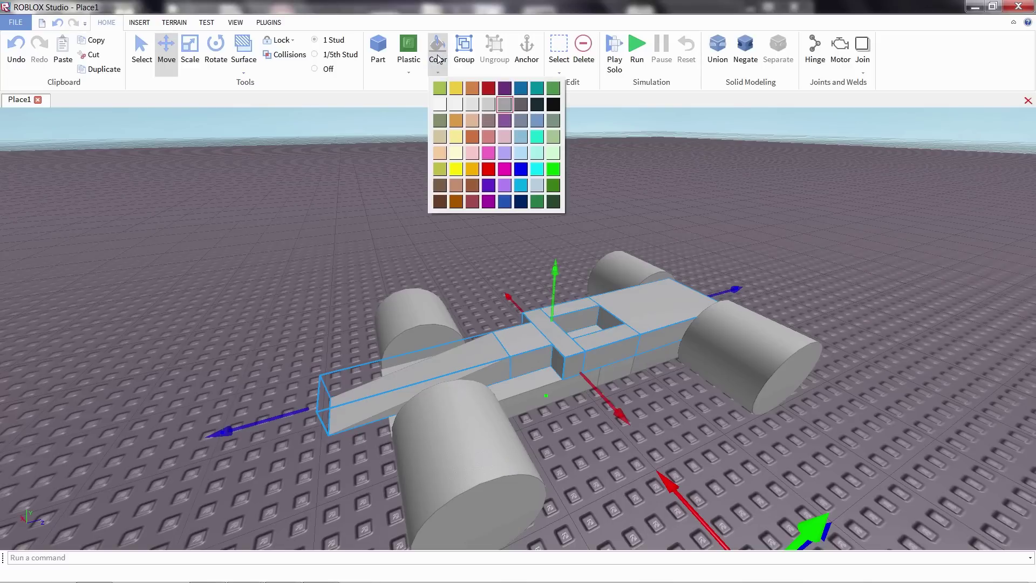
left_click(489, 89)
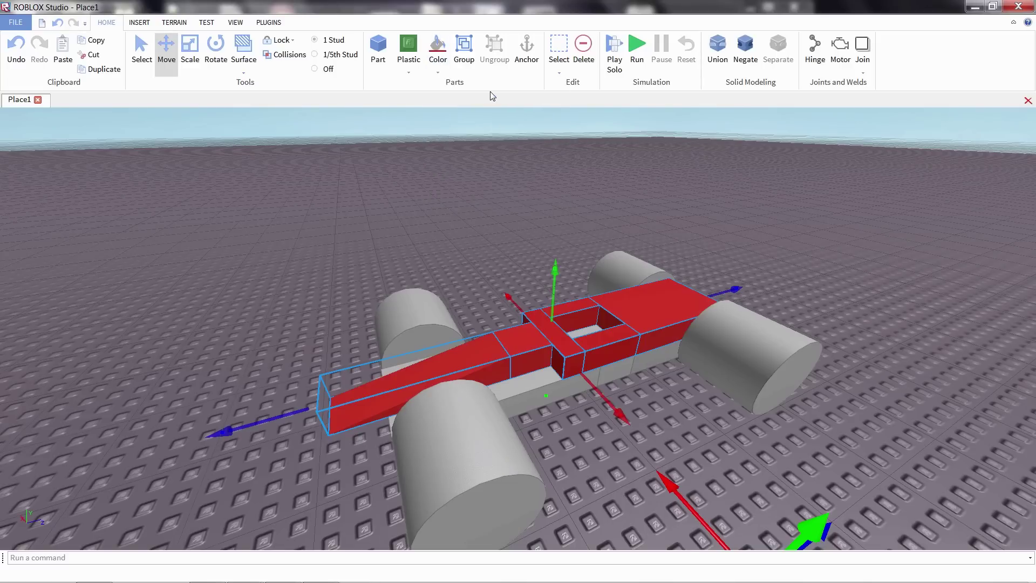
Color the lower chassis base plates dark grey
left_click(641, 378)
left_click(646, 361)
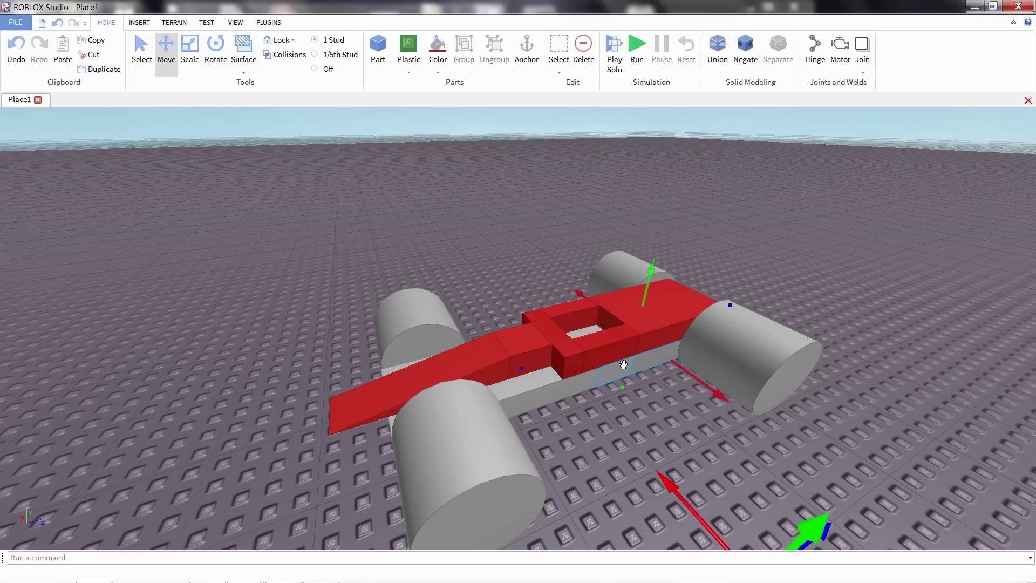
left_click(561, 387)
left_click(437, 54)
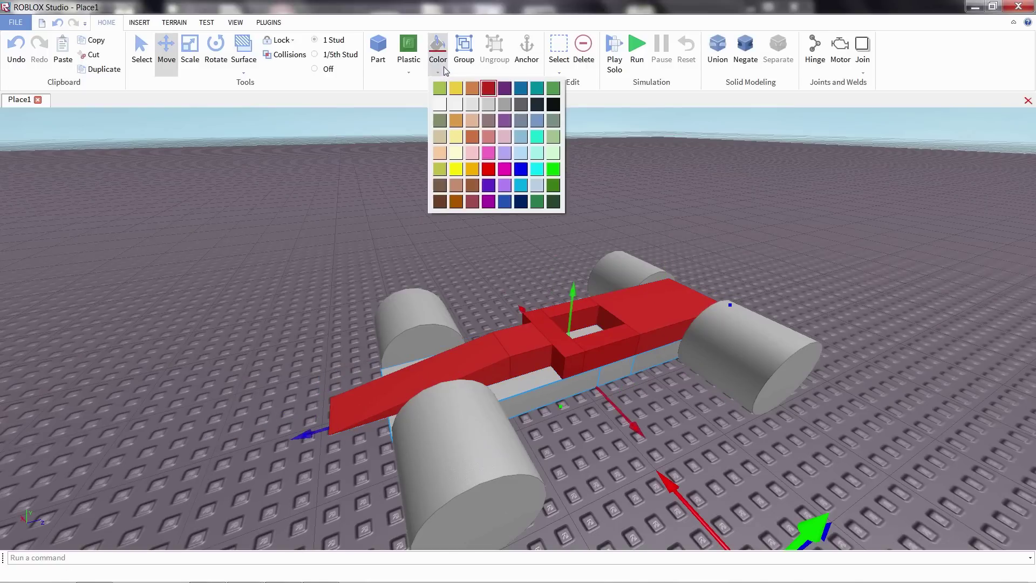
left_click(522, 107)
left_click(620, 203)
Color all four wheel cylinders in the very dark blue-grey shade, nearly black
left_click(639, 263)
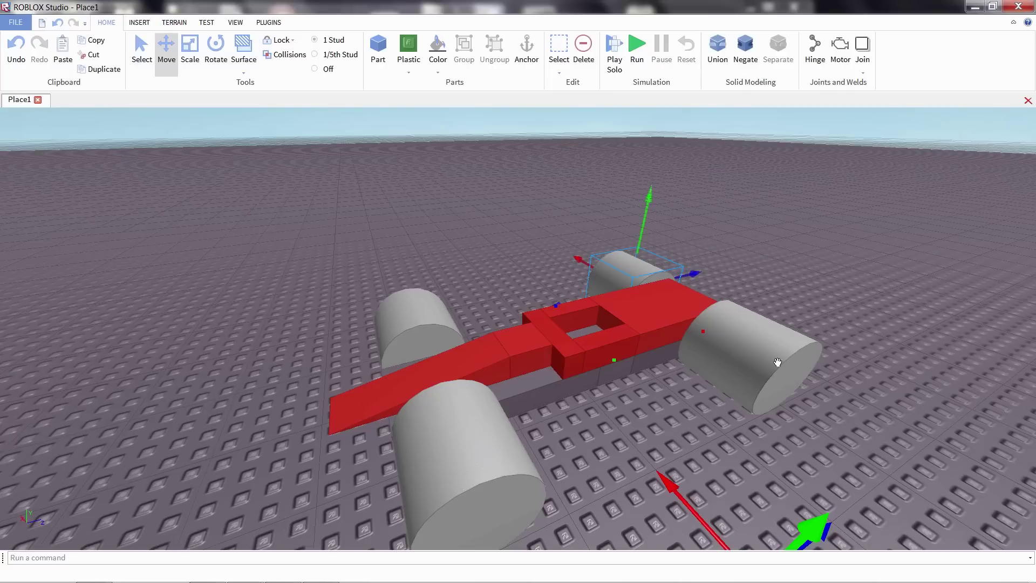
left_click(779, 359, "shift")
left_click(488, 451, "shift")
left_click(434, 341, "shift")
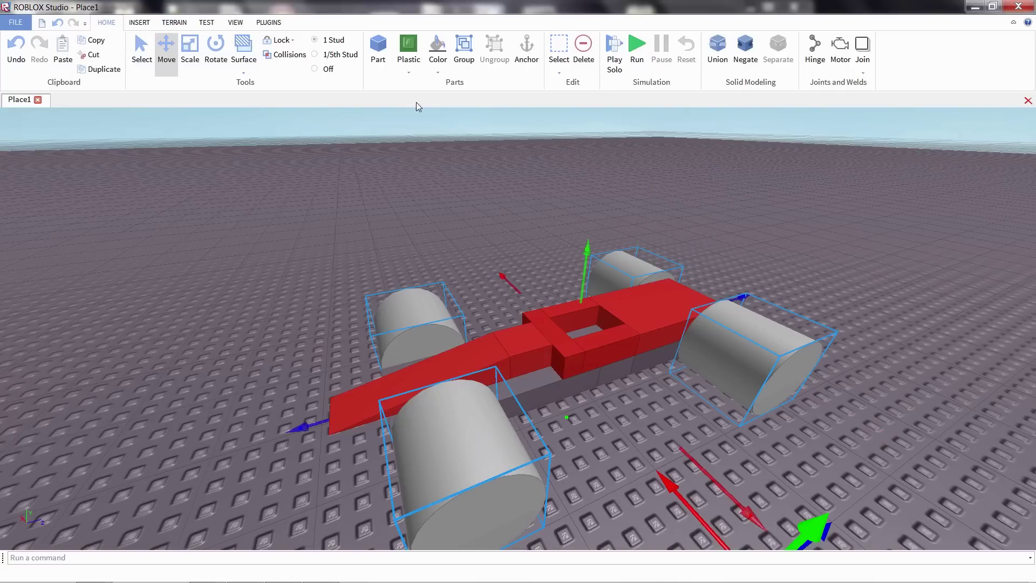
left_click(437, 54)
left_click(539, 108)
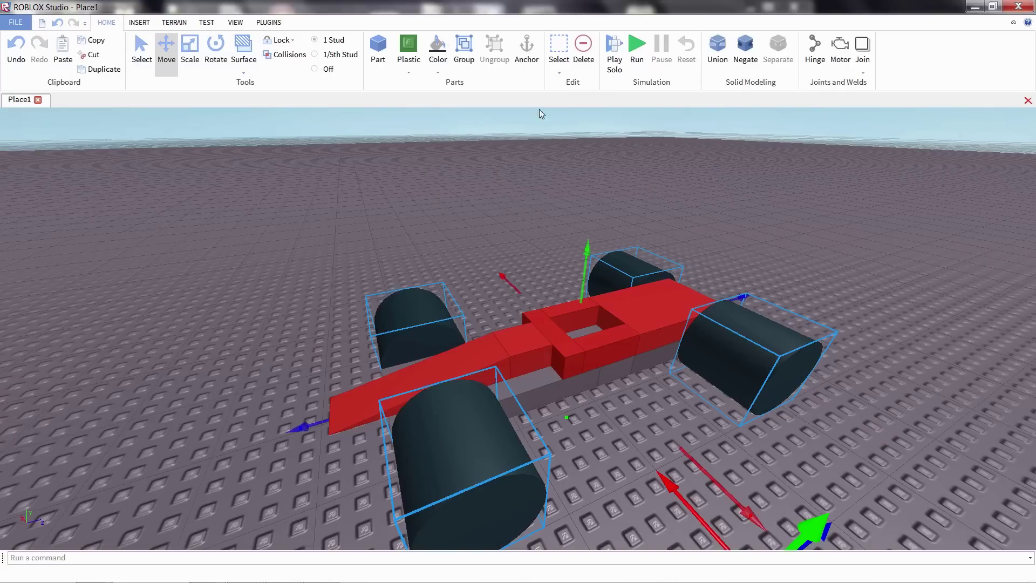
left_click(499, 186)
Apply the Metal material to the red body parts together with the grey chassis base plates
right_click_drag(495, 196, 494, 196)
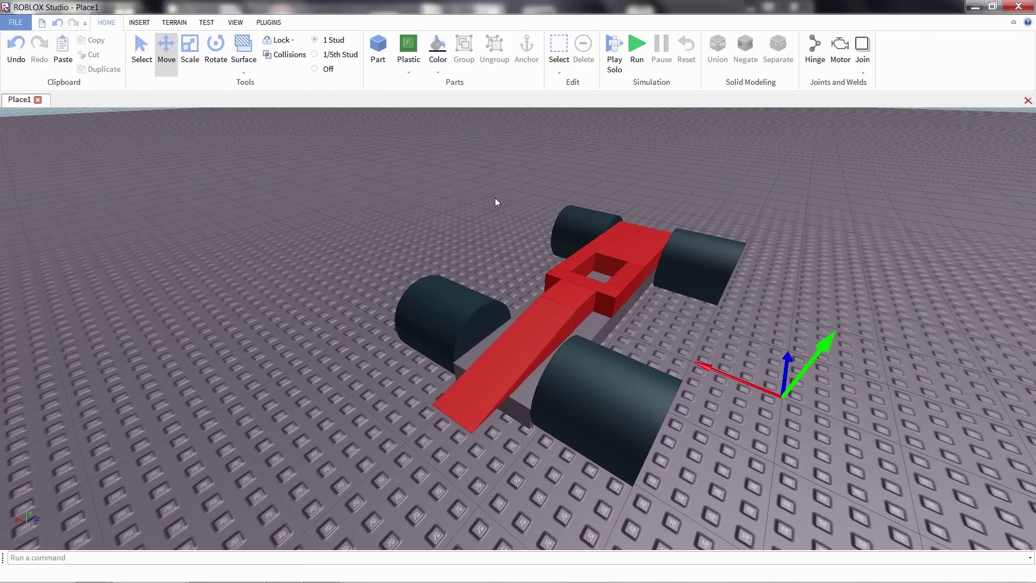
scroll(497, 201, "up", 5)
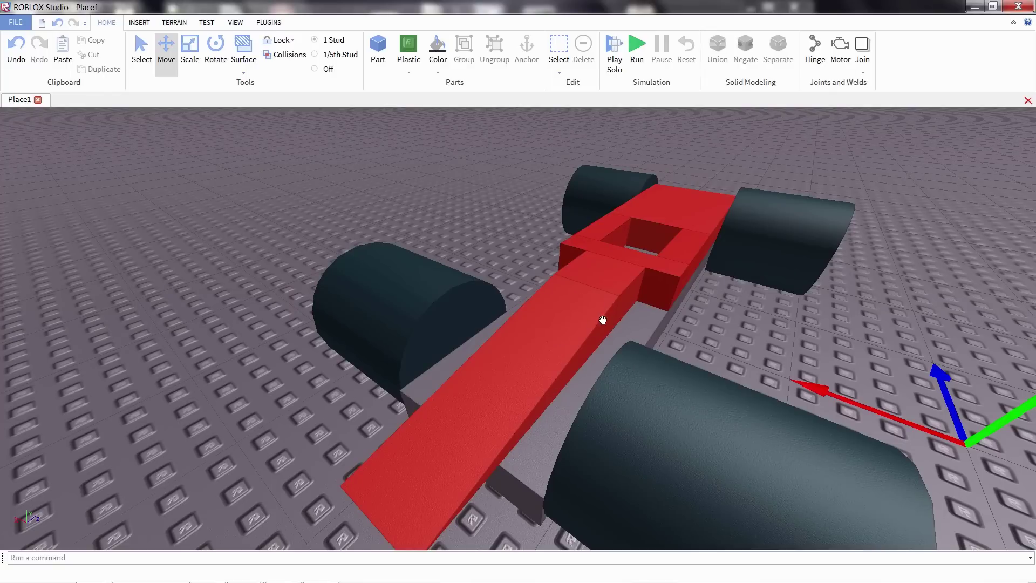
key("d")
key("a")
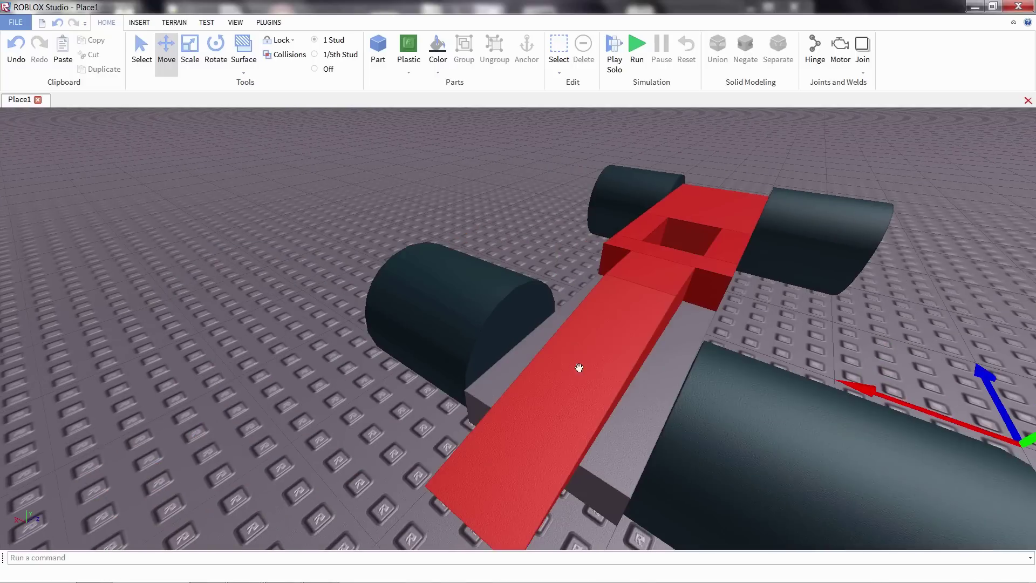
key("d")
left_click(468, 329)
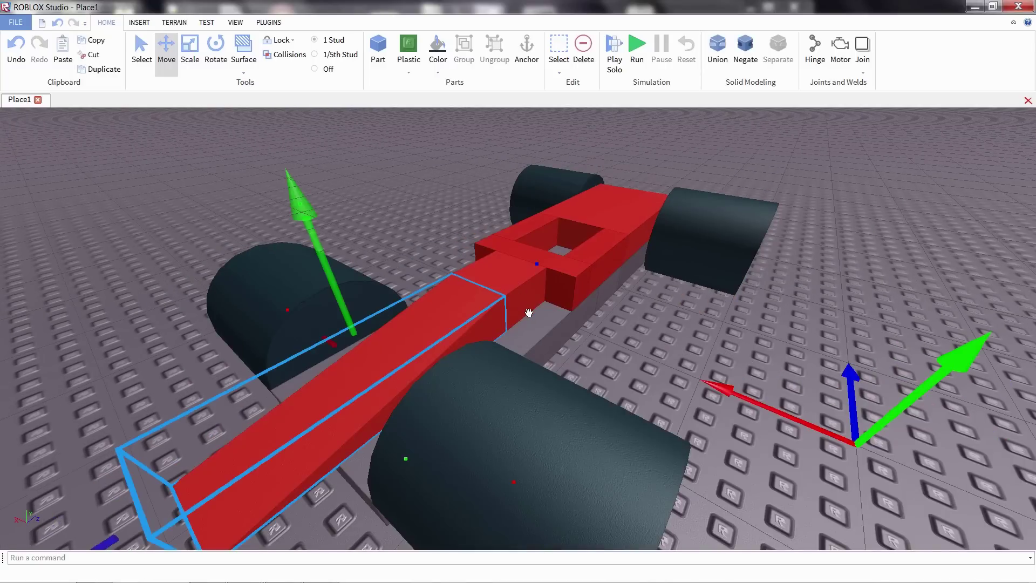
left_click(572, 262, "shift")
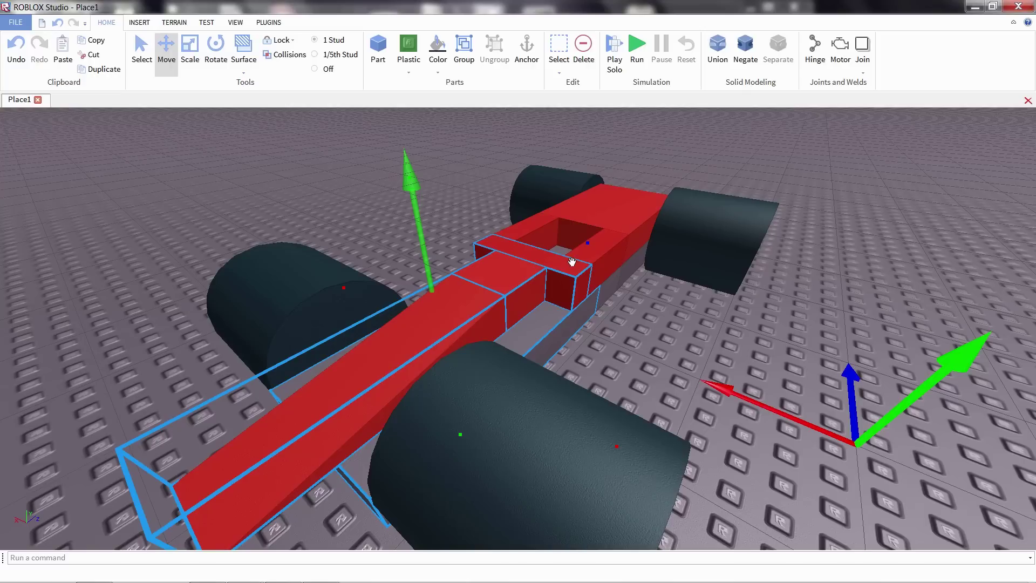
left_click(515, 226, "shift")
left_click(634, 273, "shift")
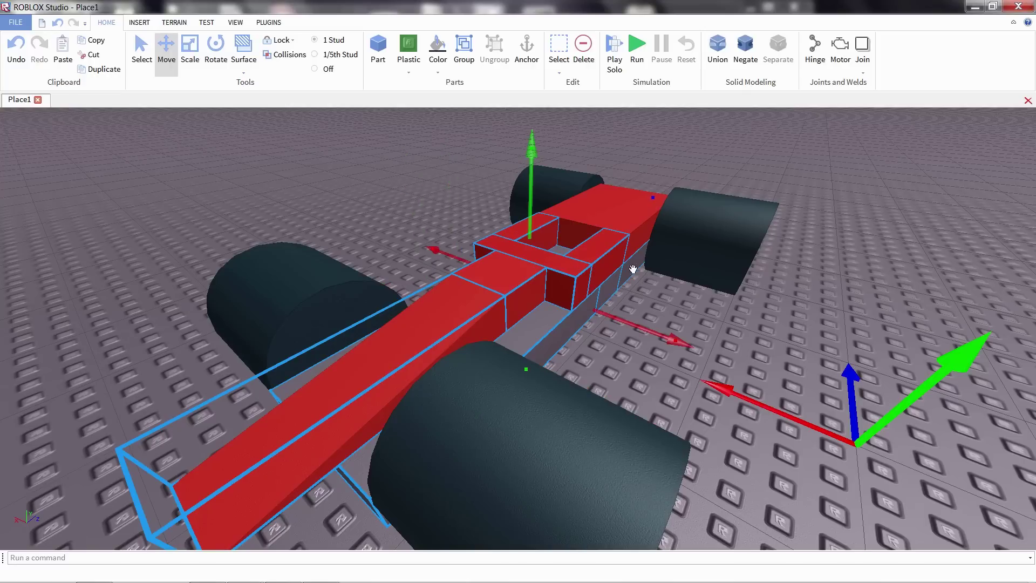
left_click(632, 223, "shift")
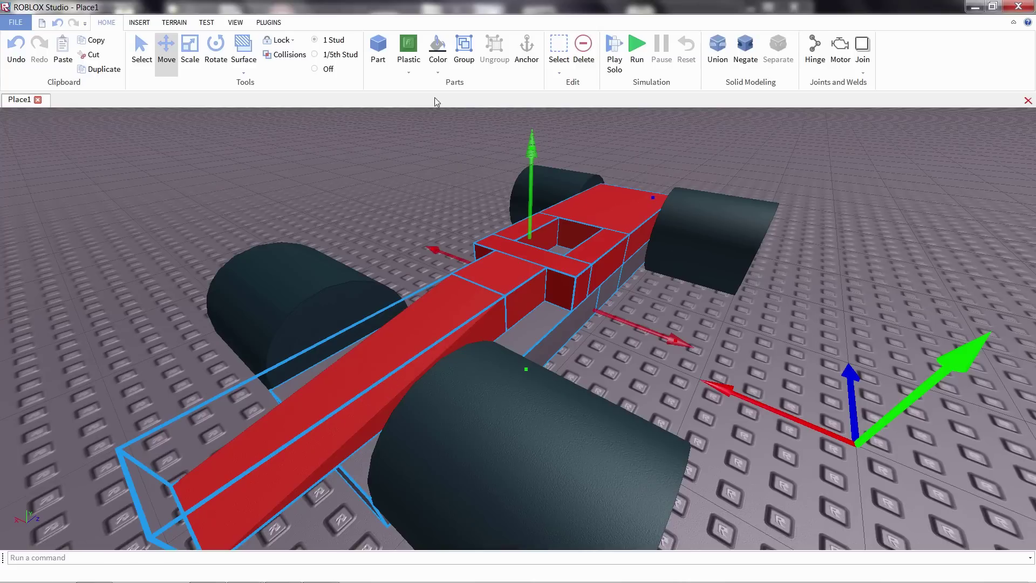
left_click(408, 53)
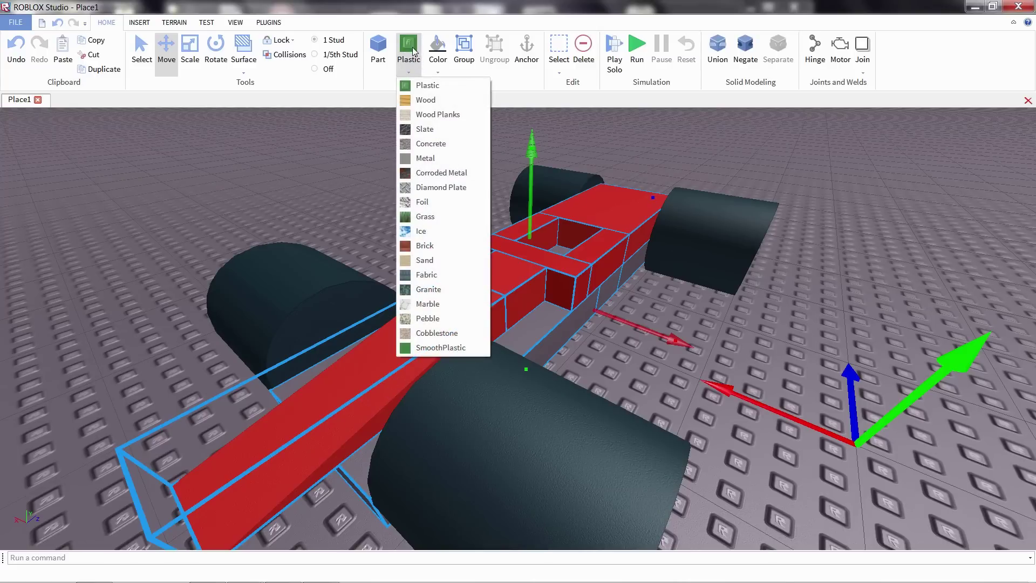
left_click(426, 158)
left_click(672, 298)
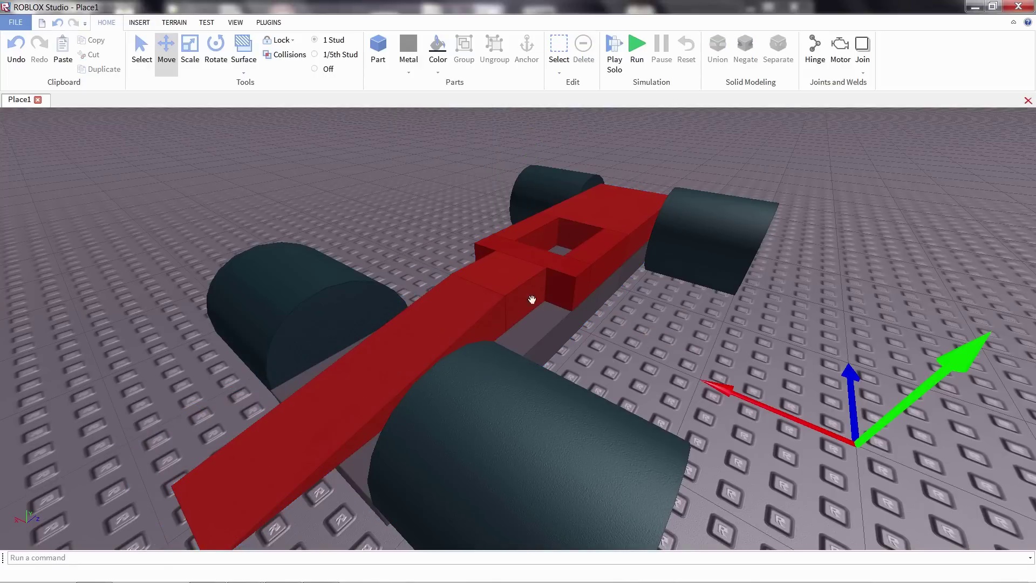
Apply the Concrete material to all four wheel cylinders
scroll(565, 314, "down", 3)
key("a")
scroll(576, 317, "up", 3)
right_click_drag(622, 334, 640, 374)
scroll(647, 352, "down", 2)
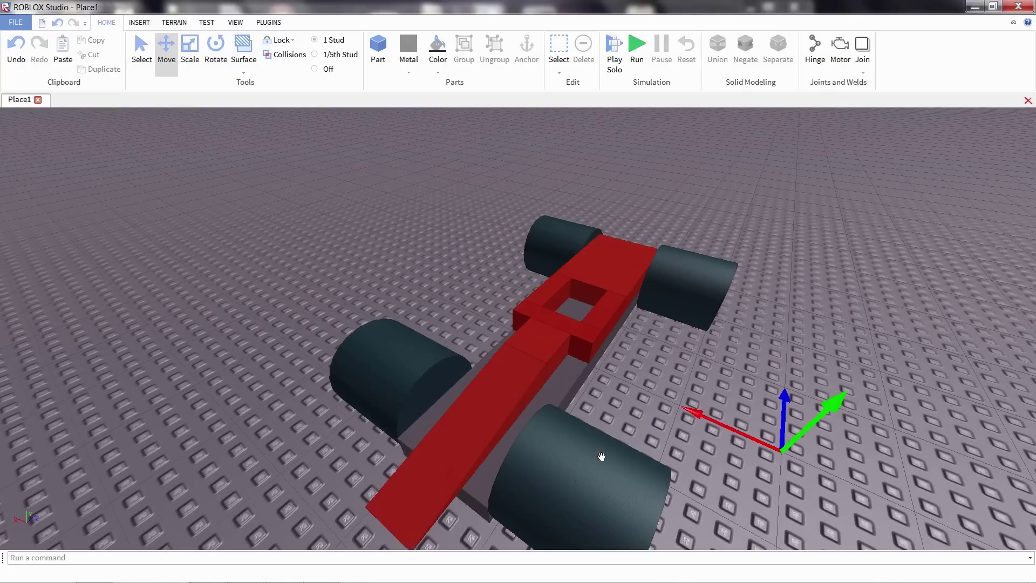
left_click(601, 456)
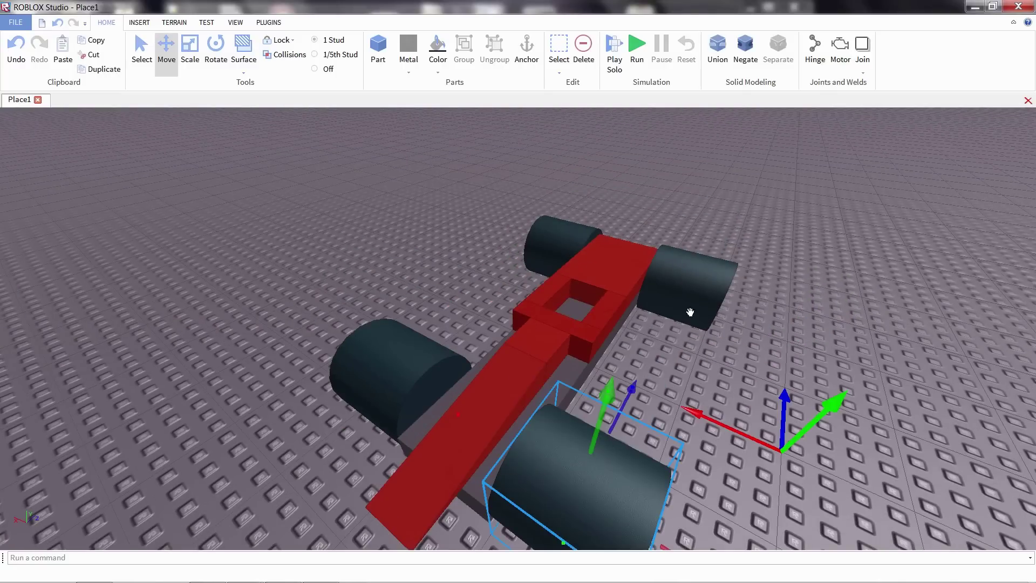
left_click(689, 308, "shift")
left_click(581, 261, "shift")
left_click(397, 382, "shift")
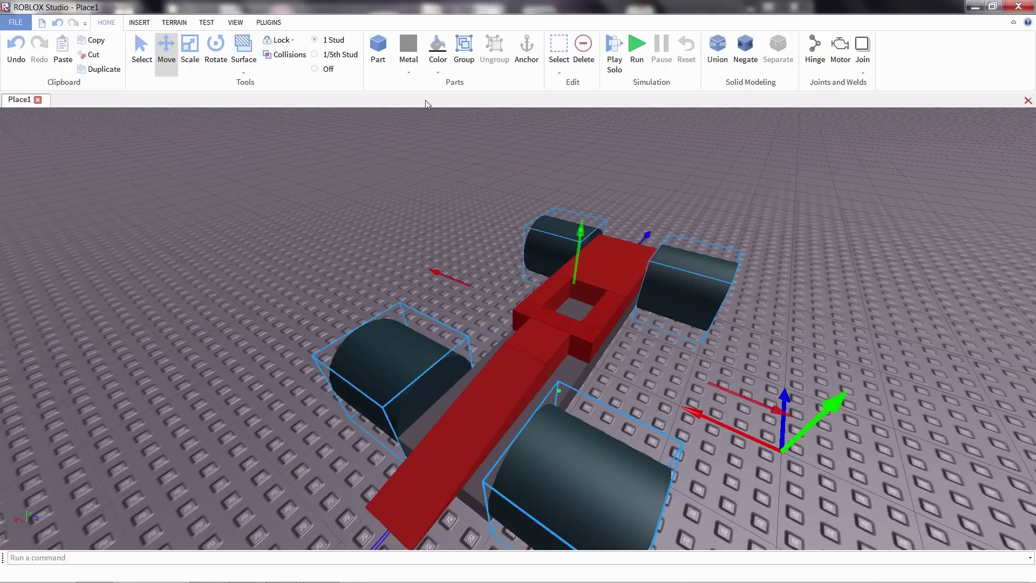
left_click(409, 72)
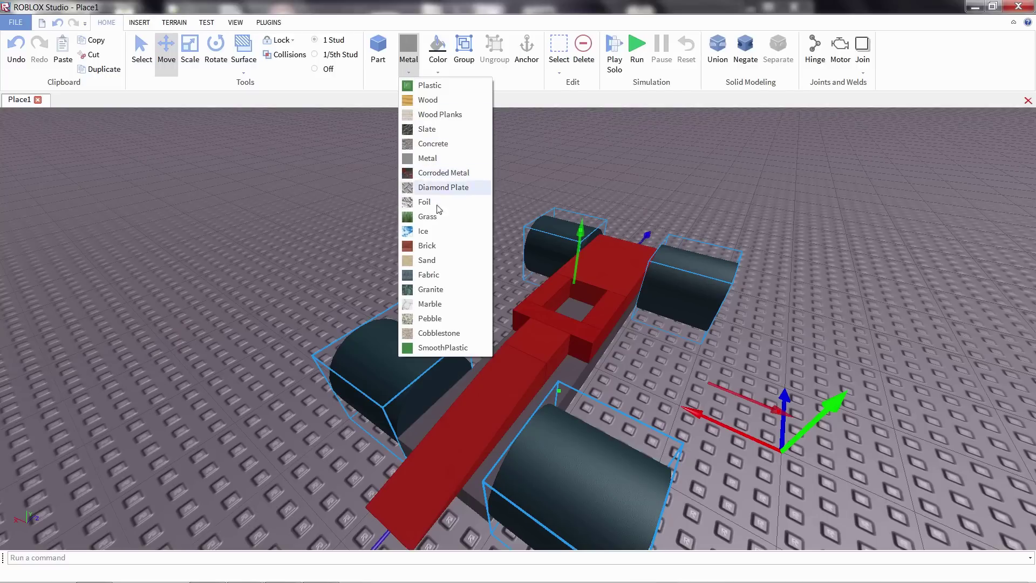
left_click(447, 153)
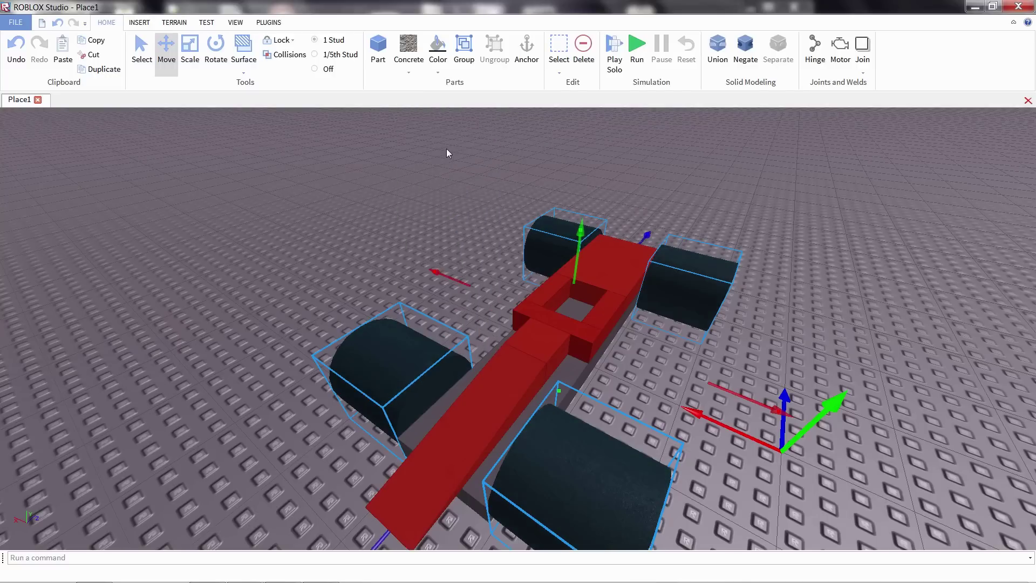
Examine the car's wheels, body and cockpit opening from several angles and distances
left_click(653, 364)
right_click_drag(655, 365, 655, 365)
key("q")
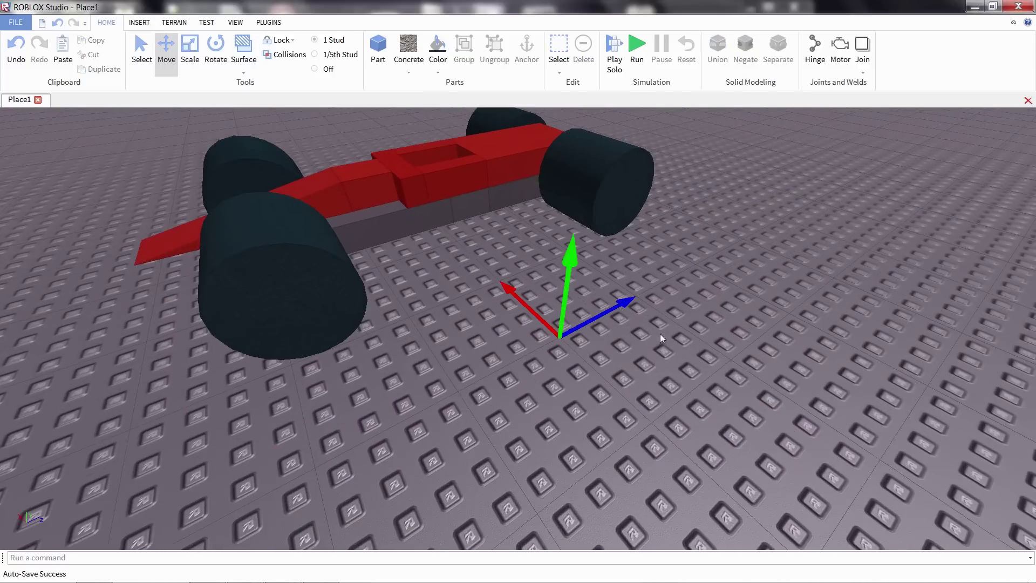
key("w")
scroll(651, 248, "down", 5)
scroll(626, 343, "up", 2)
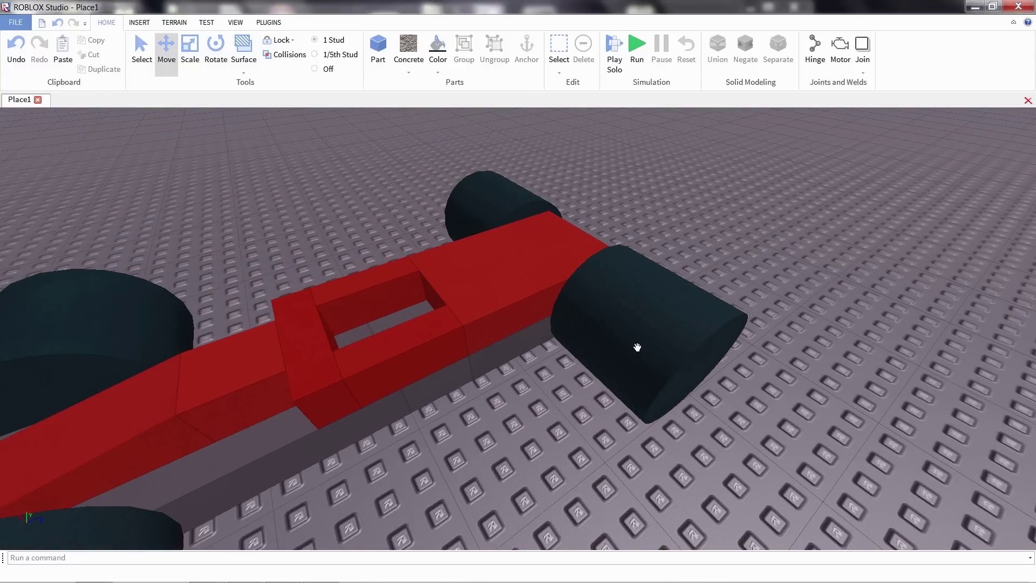
scroll(561, 416, "down", 5)
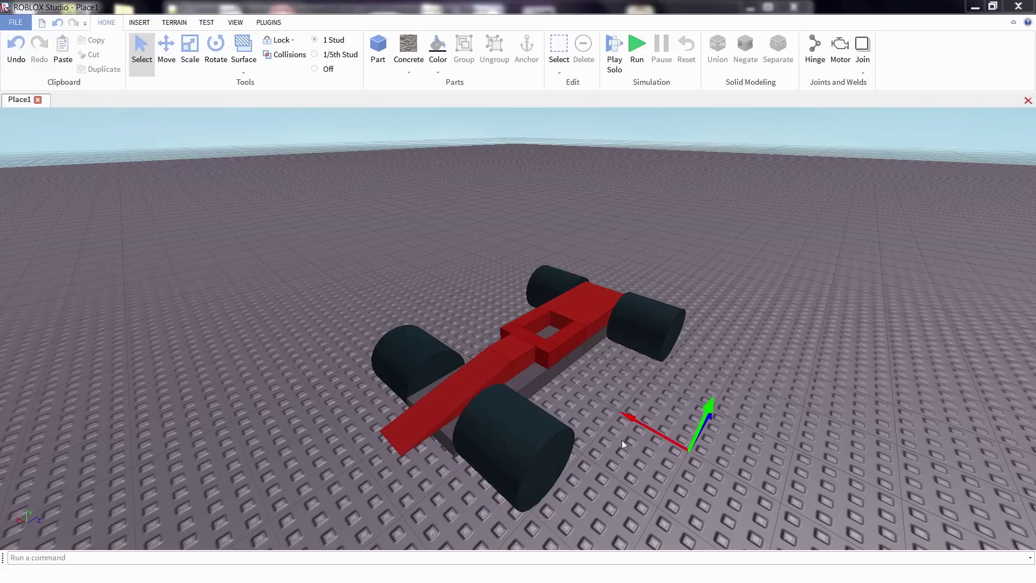
right_click_drag(622, 439, 620, 443)
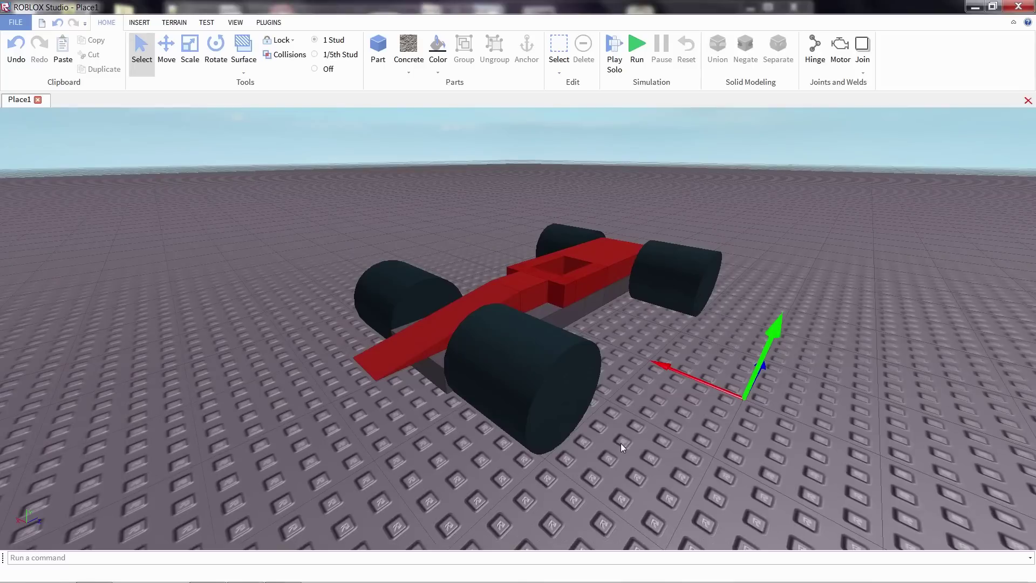
Copy the small red nose block behind the wedge and place the copy beneath the wedge's front tip
left_click(519, 281)
right_click(519, 278)
left_click(534, 313)
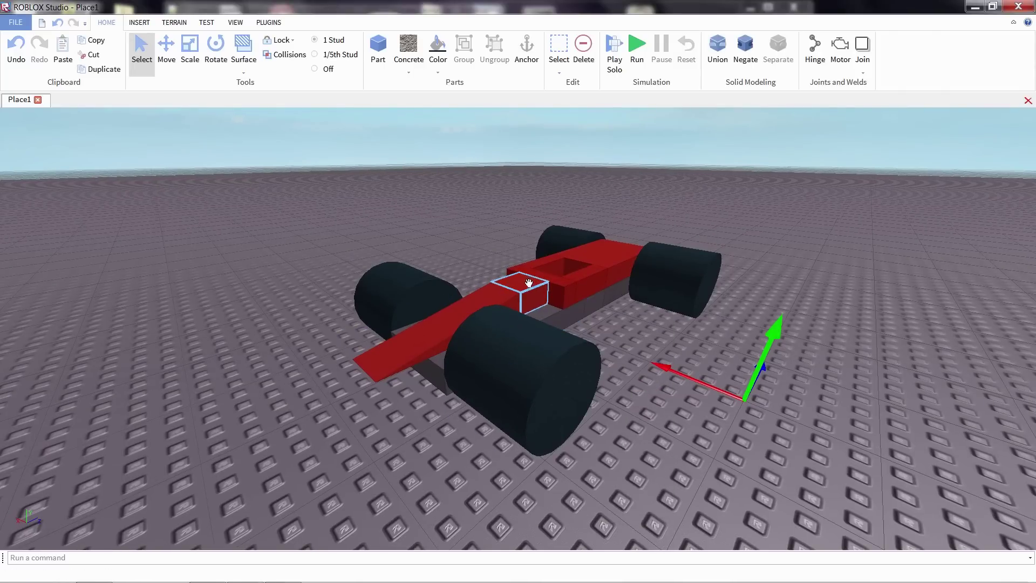
right_click(515, 294)
left_click(537, 332)
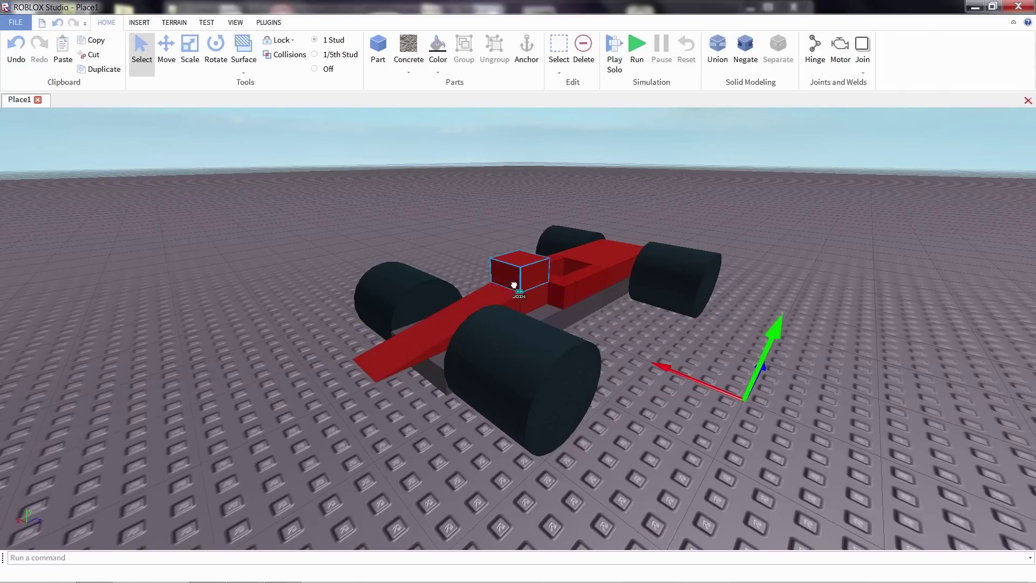
left_click_drag(514, 285, 416, 415)
key("ctrl+2")
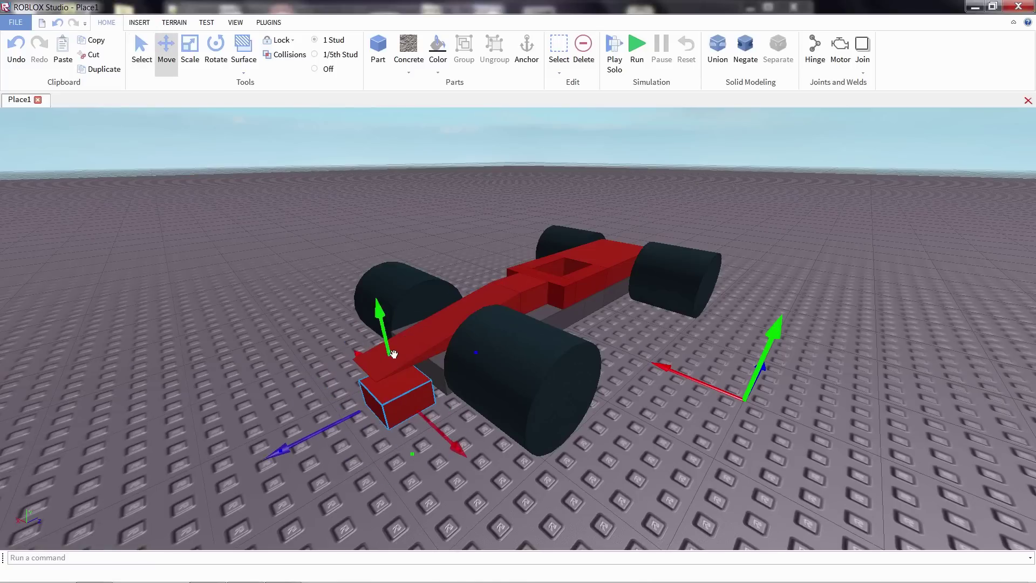
left_click(313, 412)
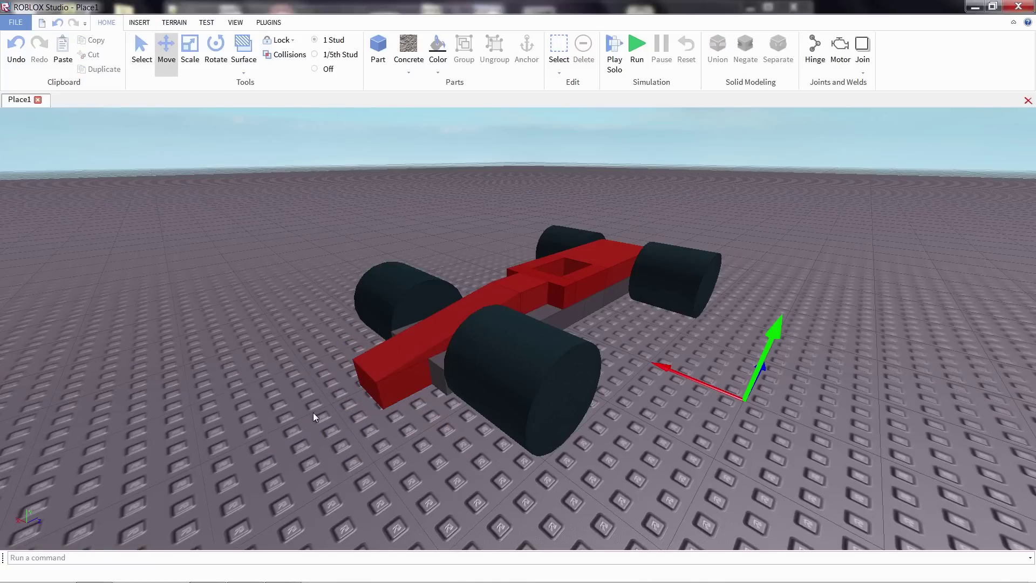
Paste another copy of the nose block and place it on the baseplate in front of the car
right_click(313, 412)
left_click(355, 220)
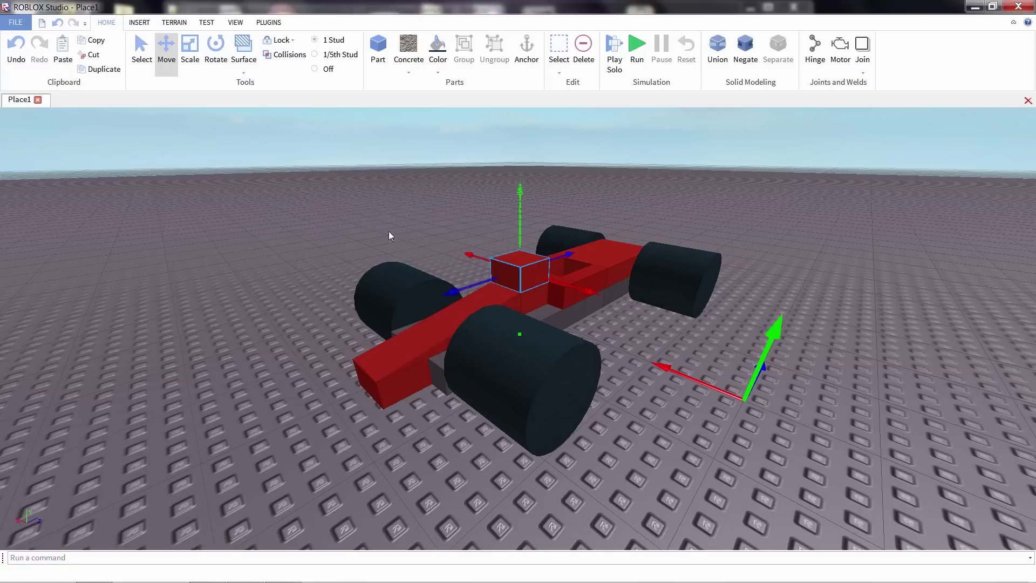
left_click_drag(518, 260, 440, 533)
key("ctrl+1")
Scale the pasted block sideways into a front bar 8 studs wide, extending to both sides of the nose
key("ctrl+3")
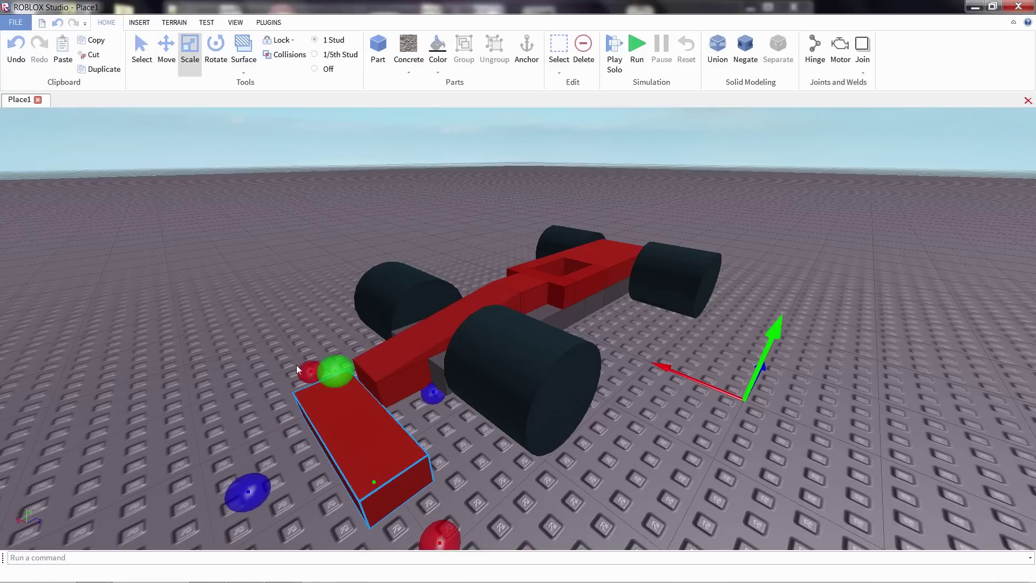
left_click_drag(296, 364, 264, 345)
right_click_drag(264, 345, 304, 400)
key("d")
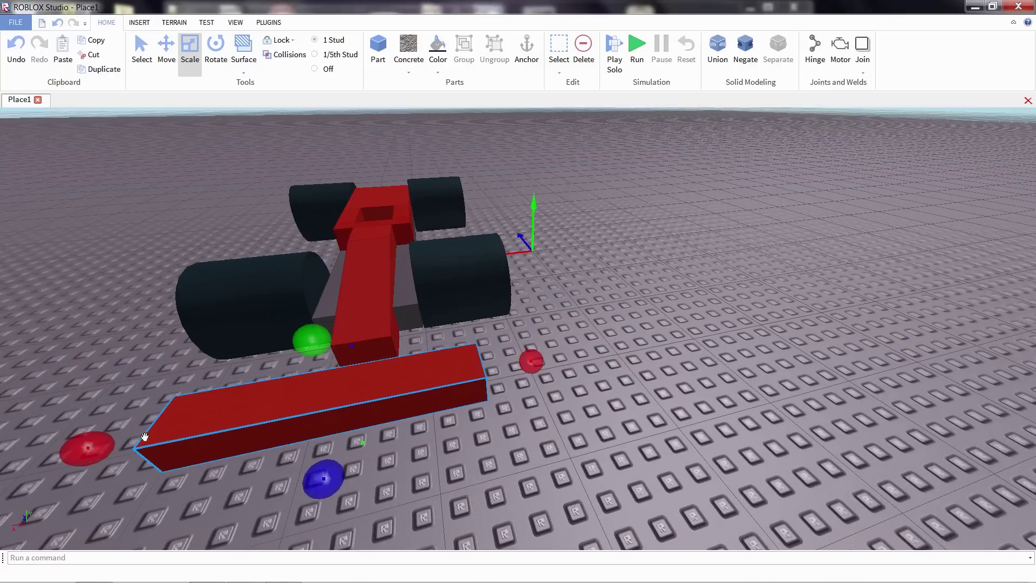
left_click_drag(93, 448, 167, 432)
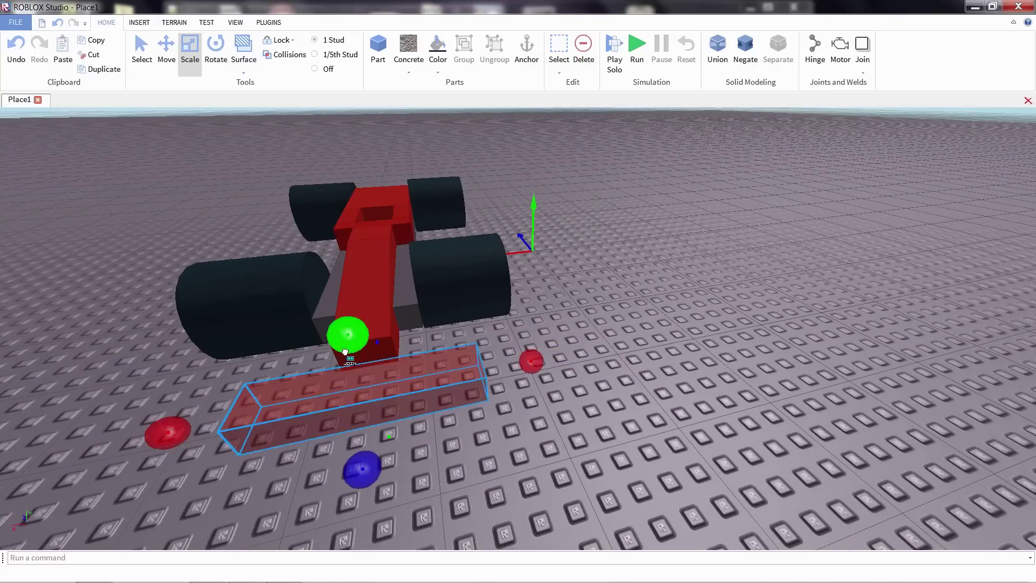
left_click_drag(350, 367, 352, 373)
key("a")
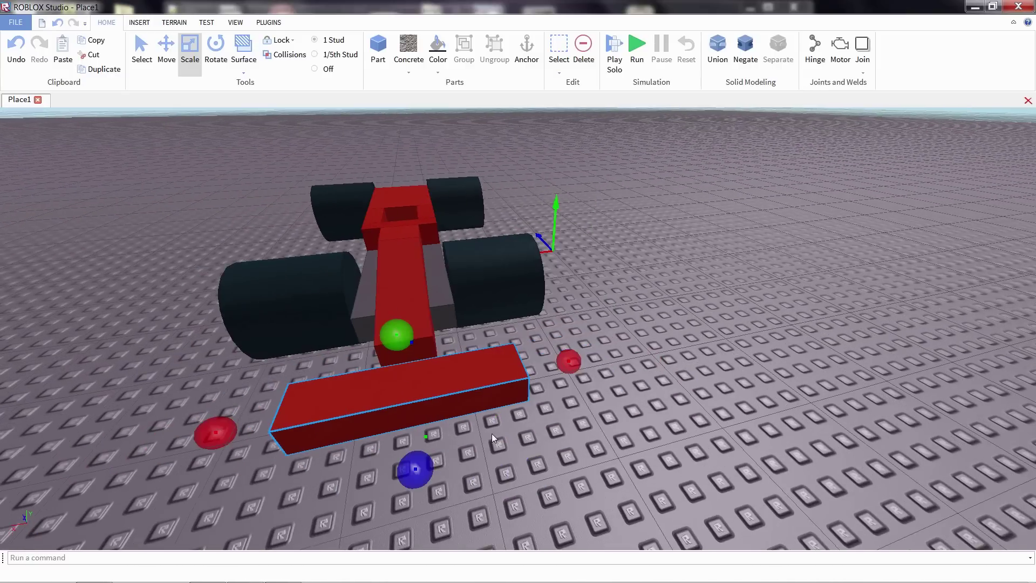
Show the properties of the red front bar
right_click_drag(491, 432, 492, 433)
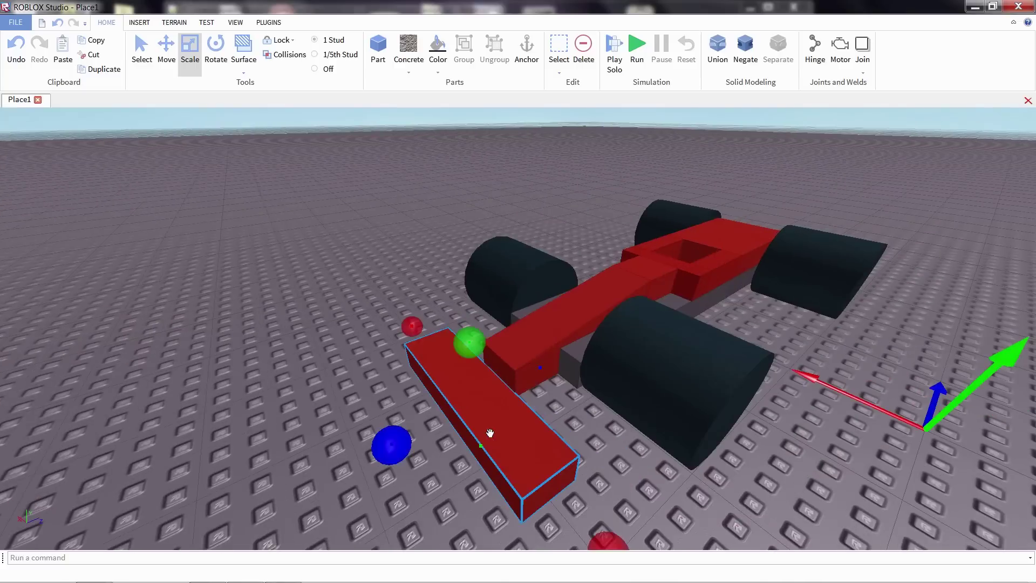
right_click_drag(570, 431, 565, 430)
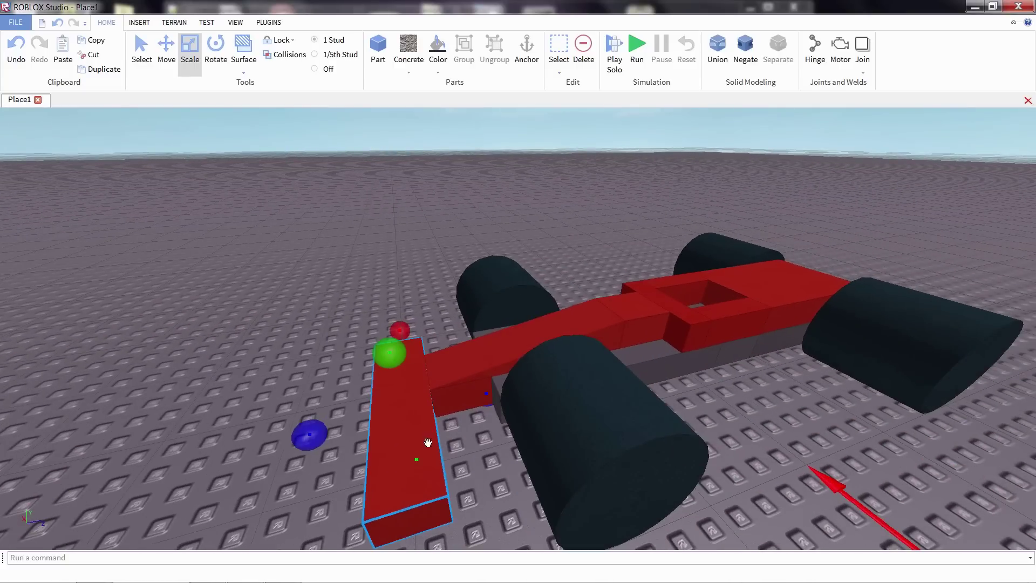
key("a")
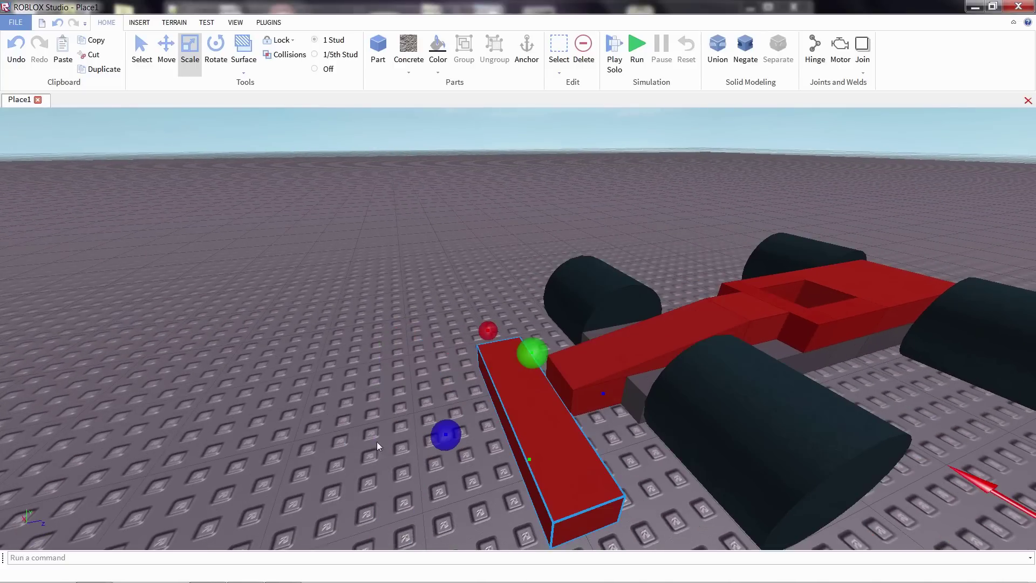
middle_click_drag(528, 433, 533, 319)
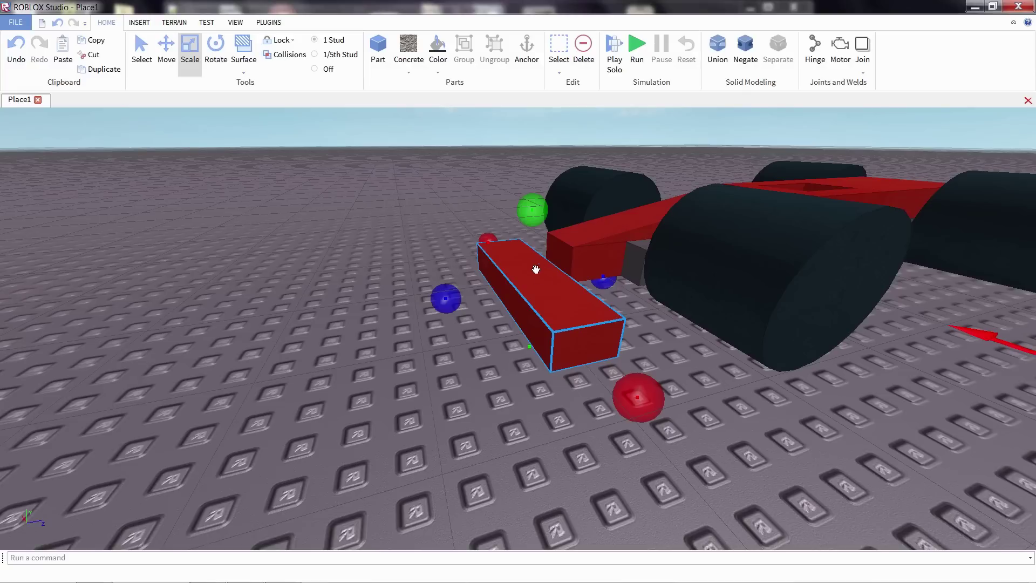
left_click(235, 23)
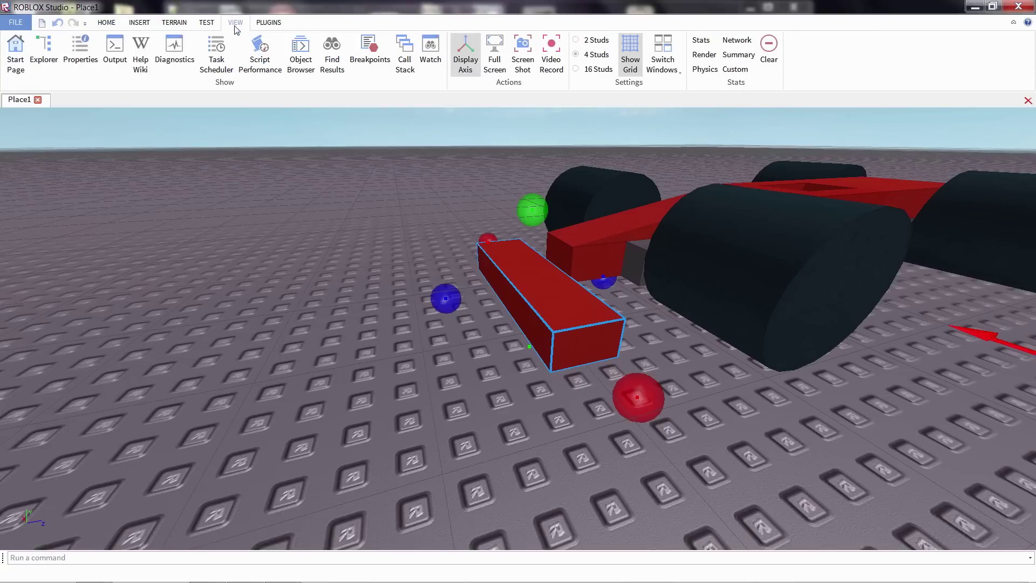
left_click(93, 51)
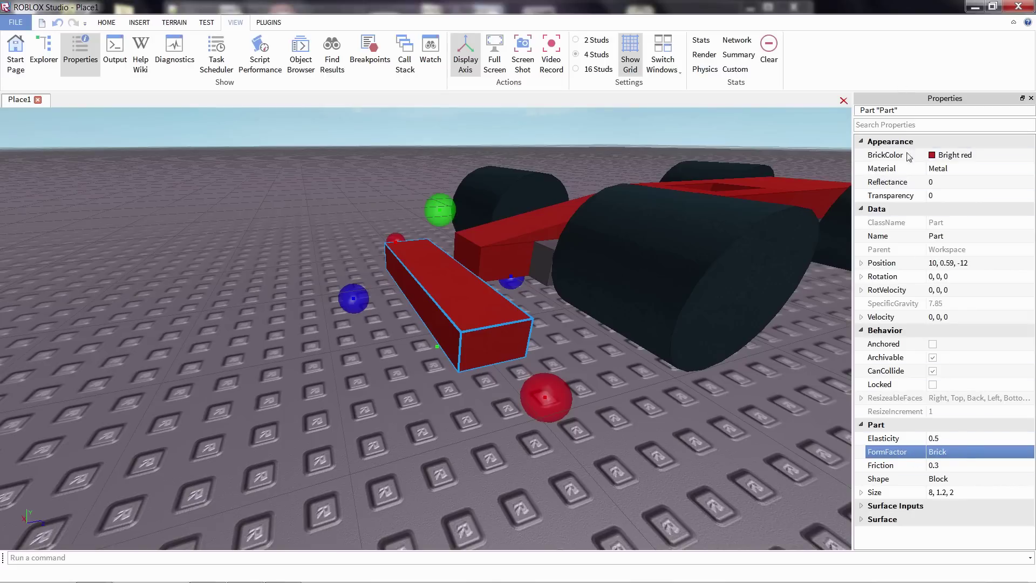
Try the Bright bluish green BrickColor on the front bar and return it to Bright red
left_click(970, 158)
left_click(964, 185)
left_click(963, 157)
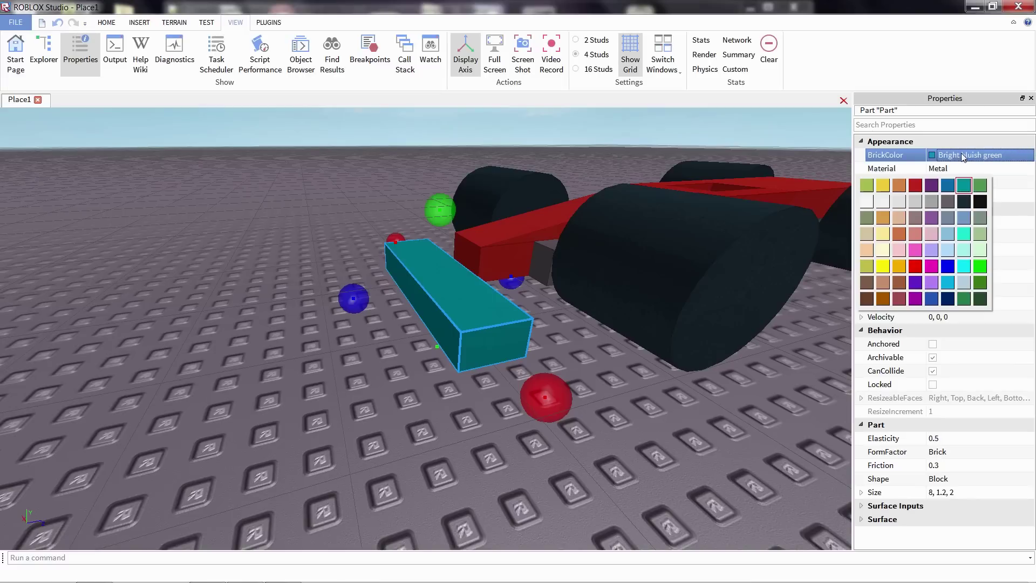
left_click(915, 185)
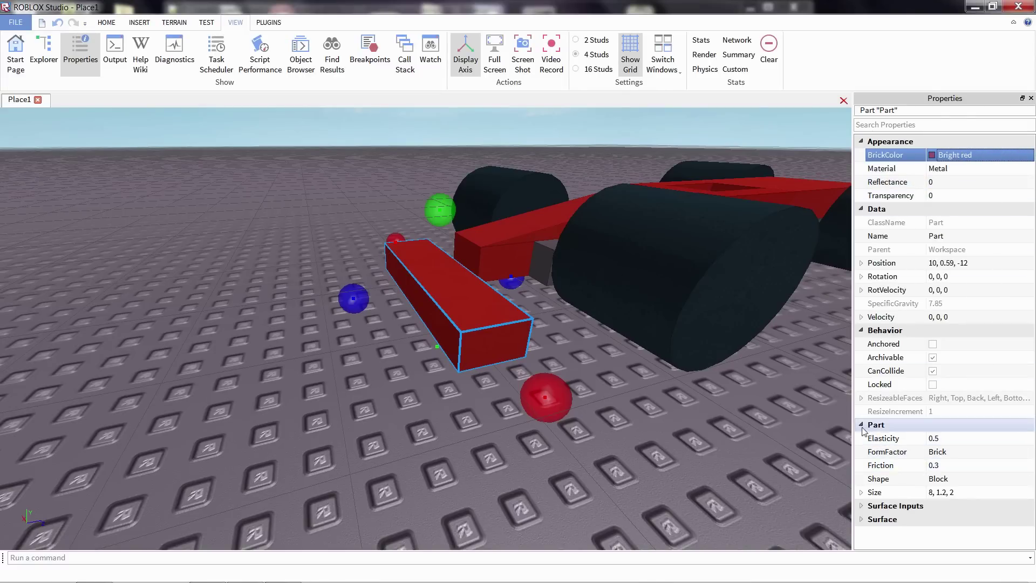
Set the front bar's FormFactor to Custom and thin it to 0.2 studs high using the 1/5th Stud increment
left_click(954, 455)
left_click(953, 456)
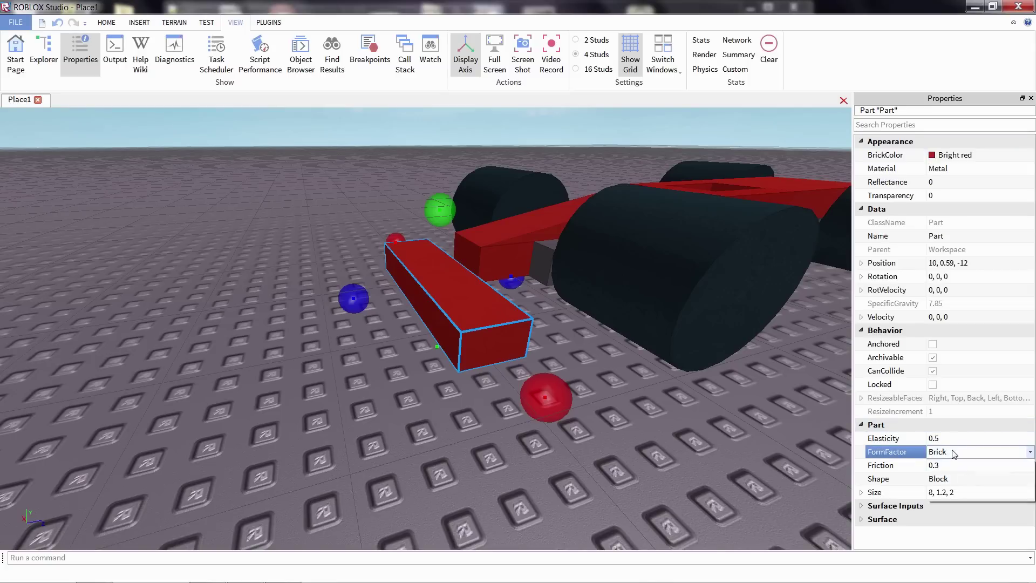
left_click(948, 473)
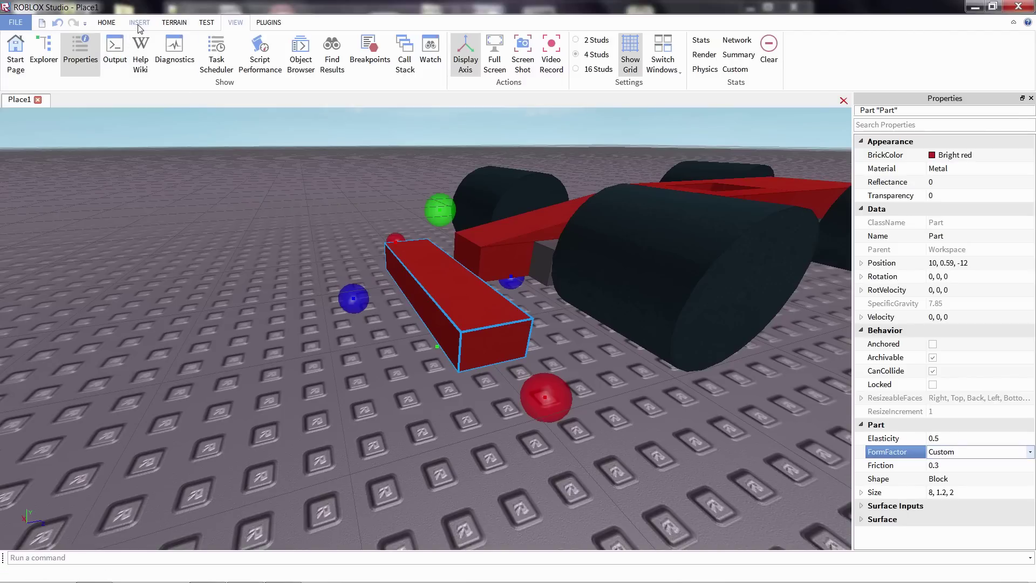
left_click(107, 22)
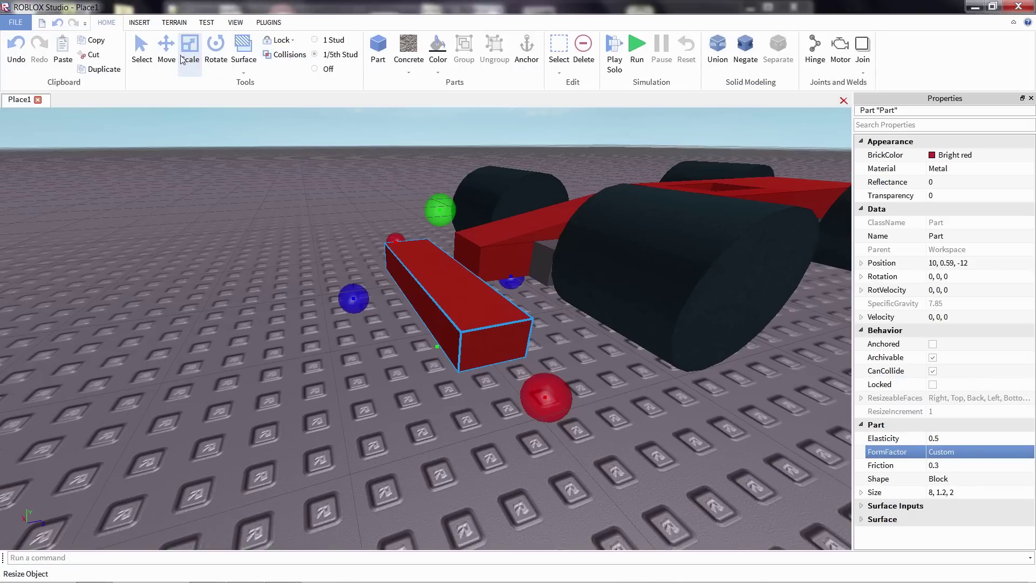
left_click_drag(440, 208, 456, 296)
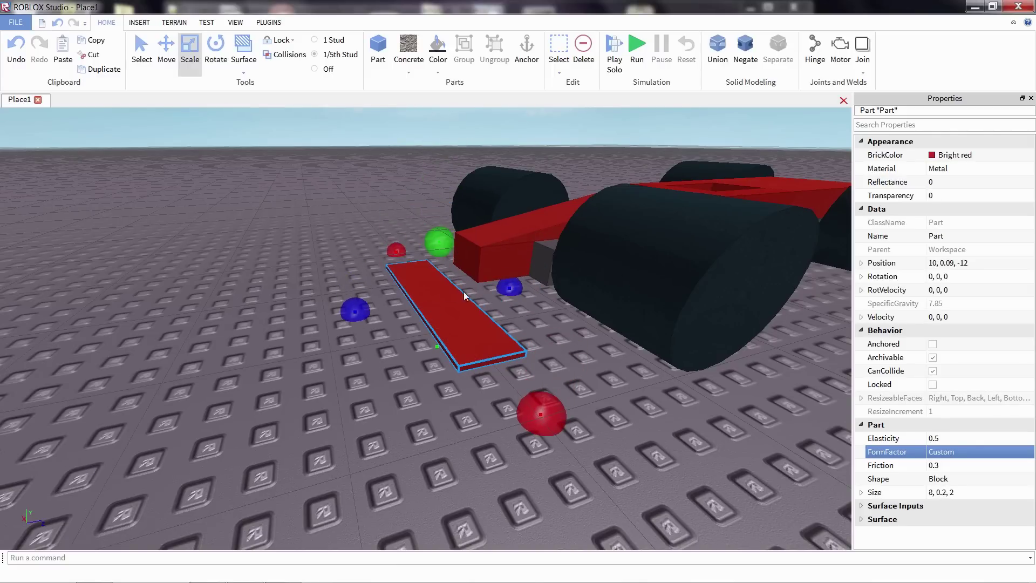
Move the thin front plate back and up against the nose, to position 10, 0.89, -10
left_click(166, 51)
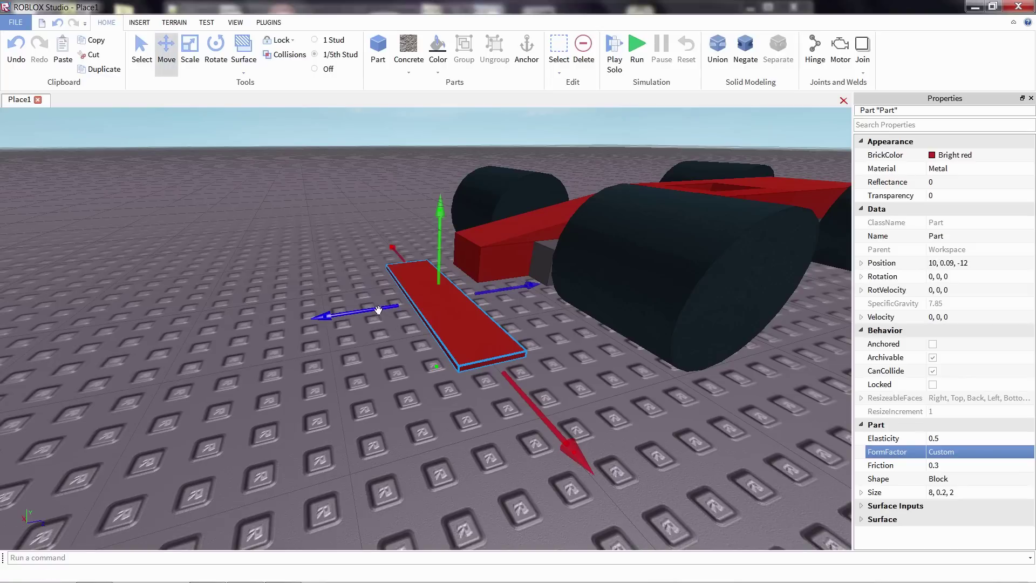
left_click_drag(392, 307, 441, 298)
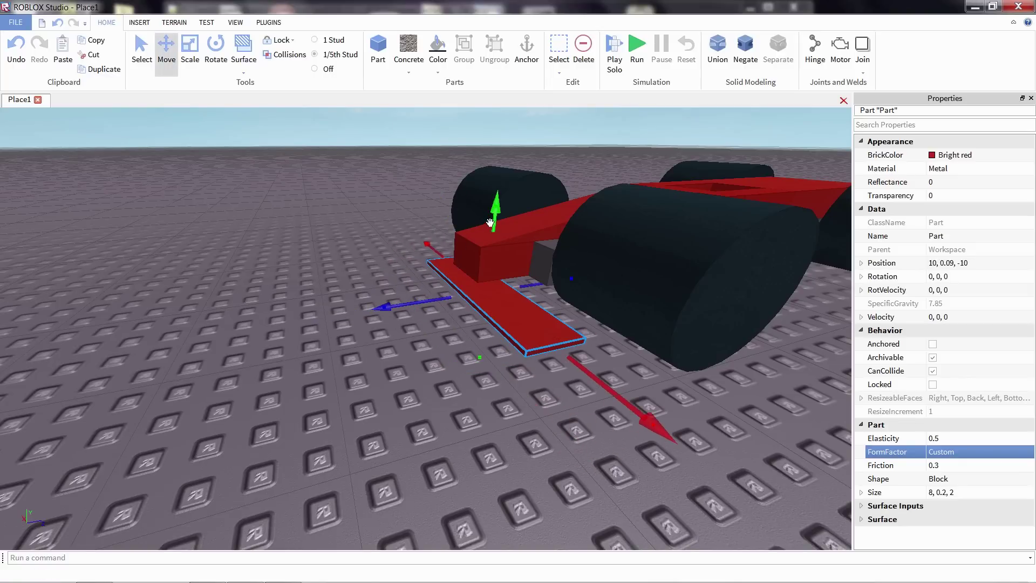
left_click_drag(494, 215, 499, 196)
left_click(324, 211)
right_click_drag(325, 212, 324, 211)
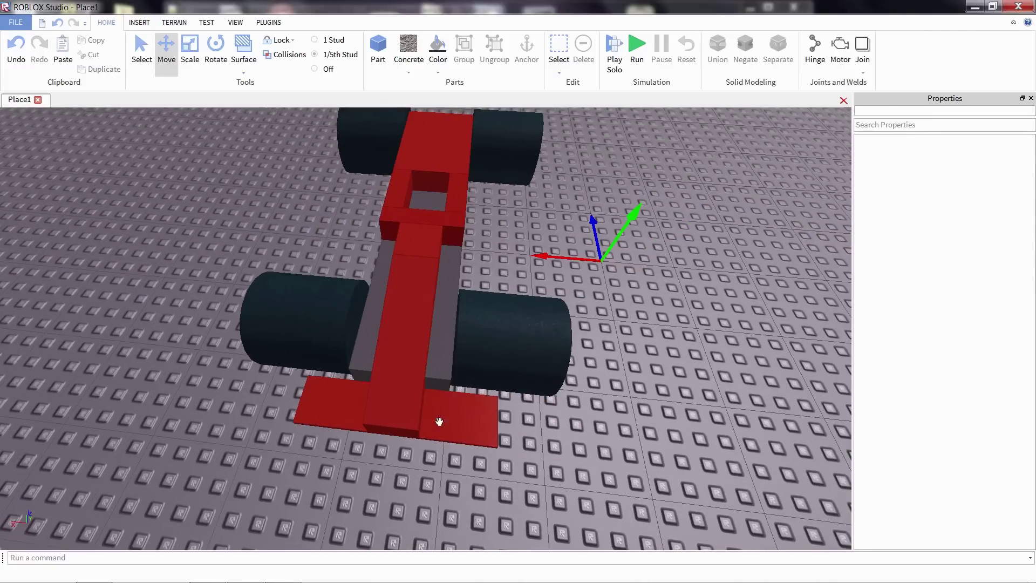
Copy the thin red front wing plate and paste a second one
left_click(458, 420)
right_click(458, 421)
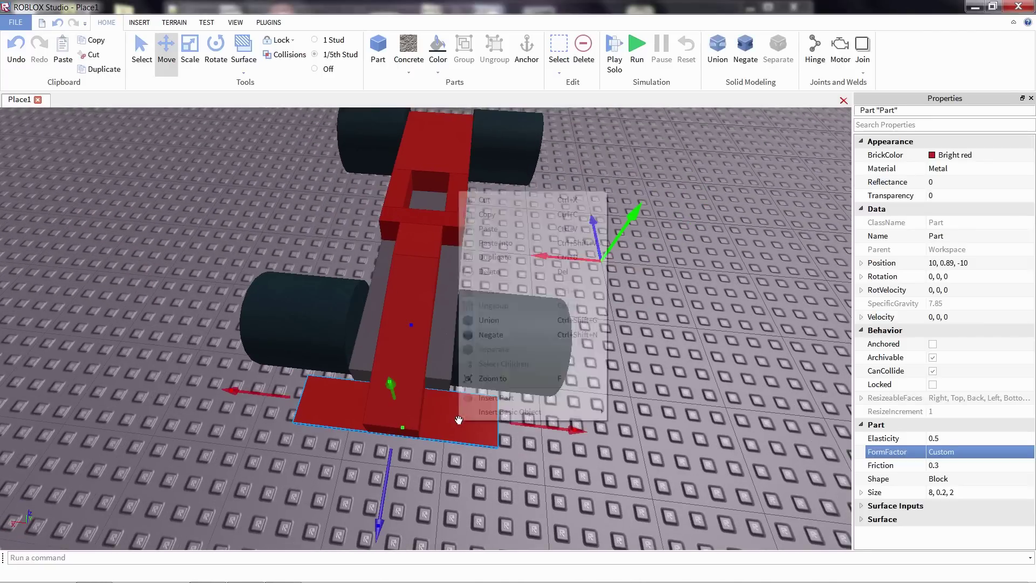
left_click(501, 216)
right_click(458, 421)
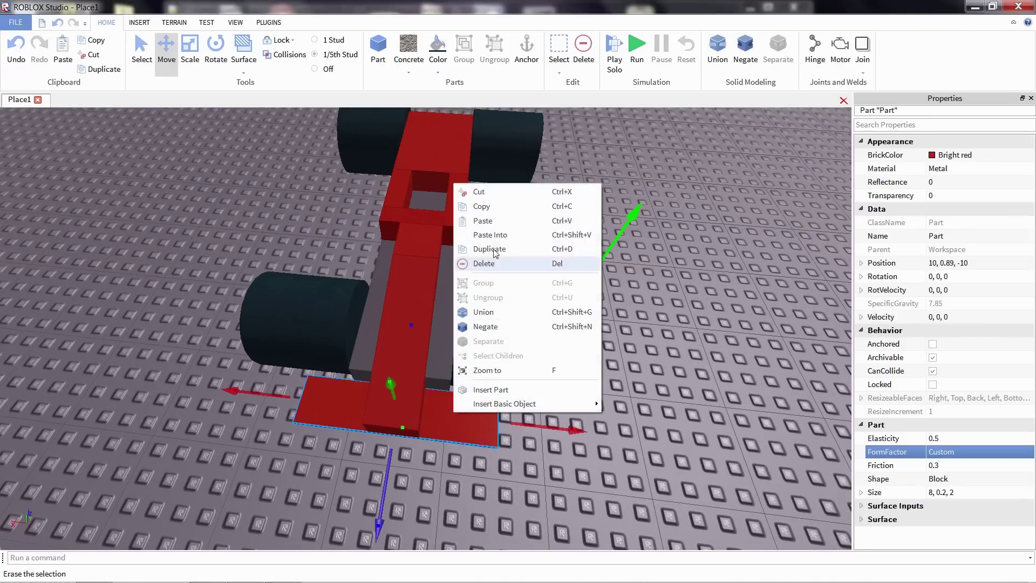
left_click(491, 228)
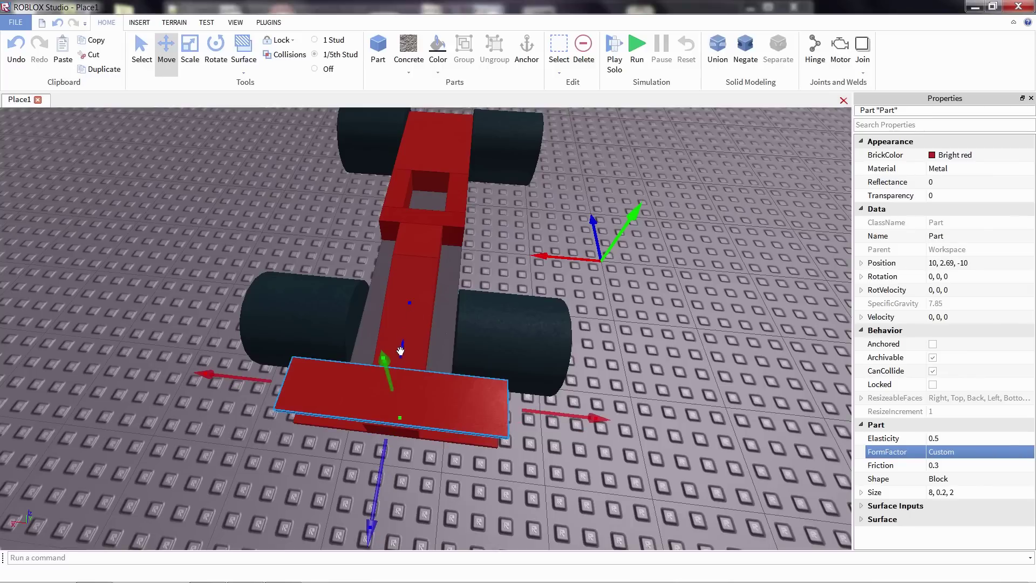
Move the pasted wing plate back along the car to Z 5 and raise it above the rear body
left_click_drag(401, 351, 467, 135)
right_click_drag(449, 170, 449, 170)
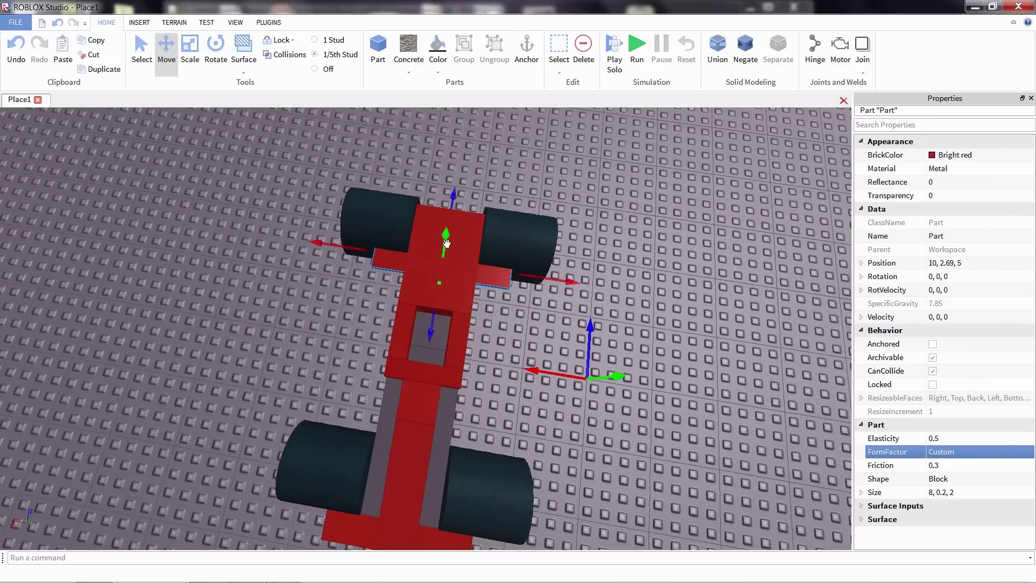
left_click_drag(446, 243, 454, 192)
right_click_drag(474, 177, 206, 285)
scroll(439, 187, "up", 2)
Copy the small 2 x 1.2 x 2 block behind the nose and place the copy on the rear body at 10.2, 3.99, 6.8
left_click(445, 238)
right_click(446, 238)
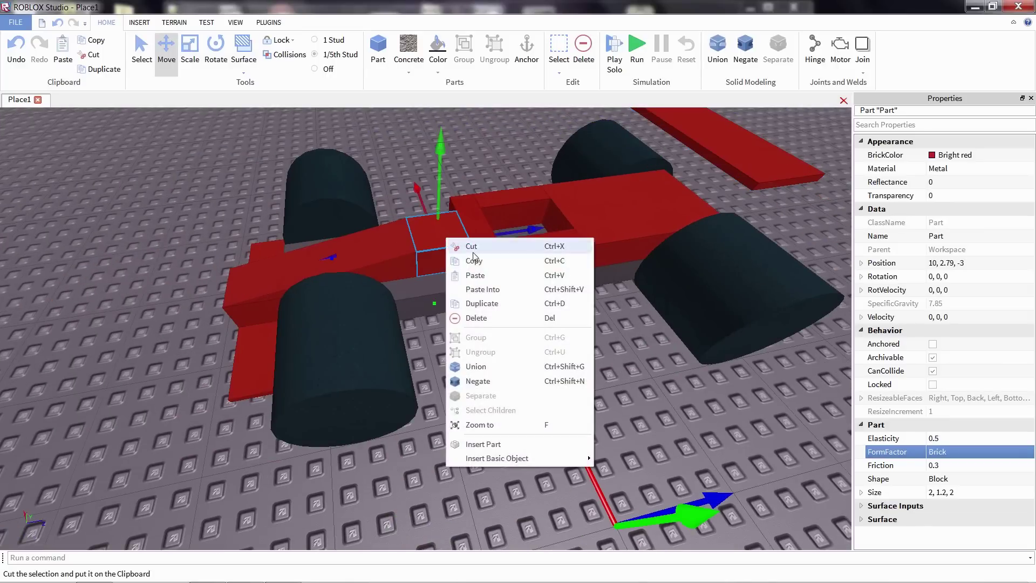
left_click(483, 266)
right_click(448, 222)
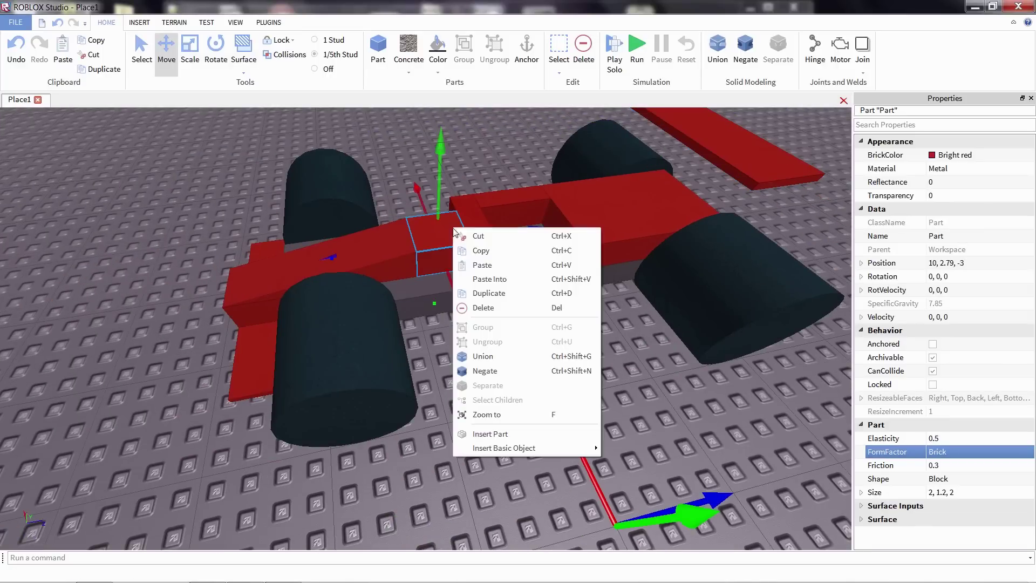
left_click(475, 260)
left_click_drag(440, 234, 665, 208)
scroll(665, 208, "down", 3)
key("f")
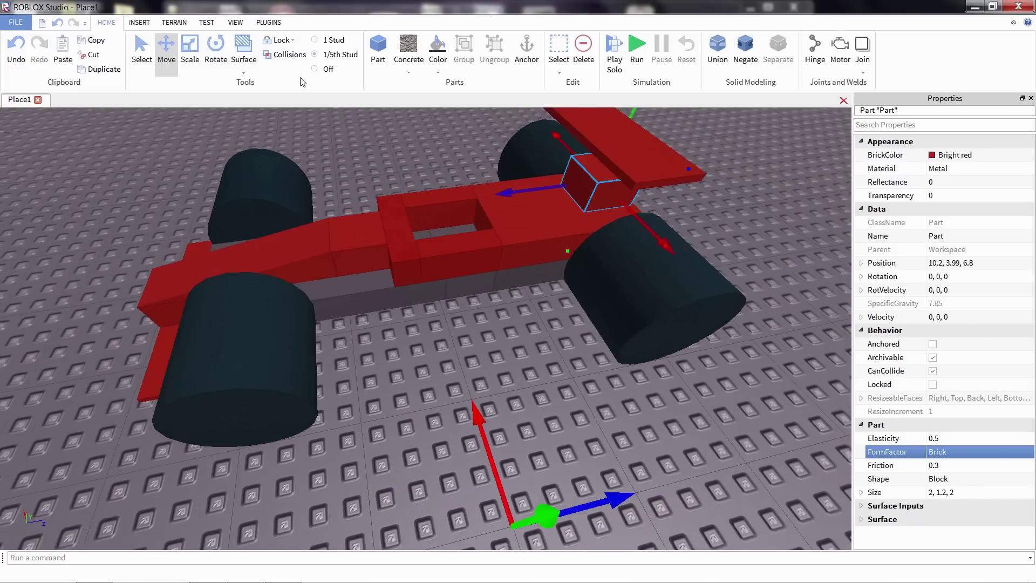
Apply a joining surface to the top face of the rear support block
left_click(244, 59)
left_click(270, 165)
right_click_drag(486, 226, 587, 259)
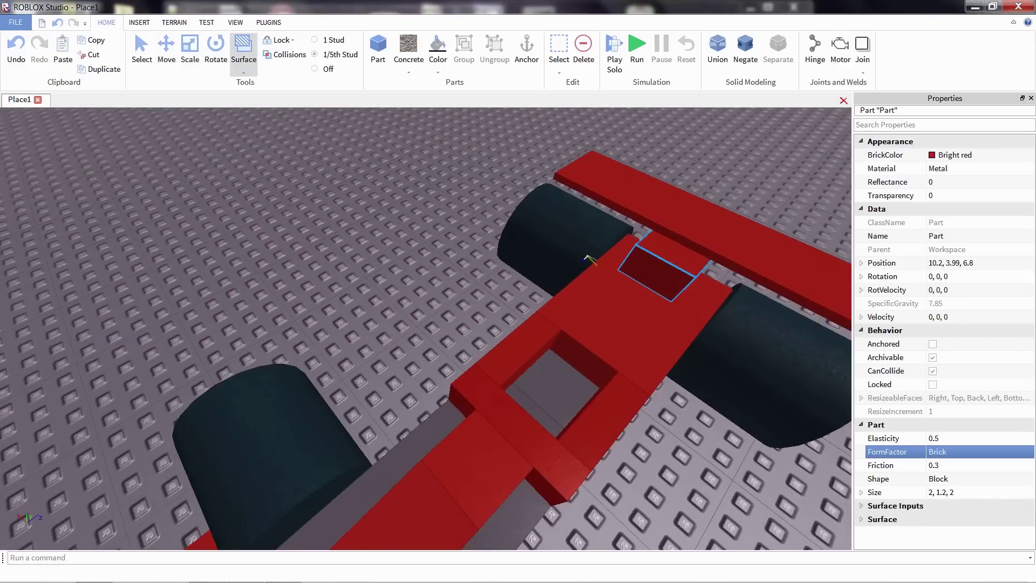
left_click(695, 259)
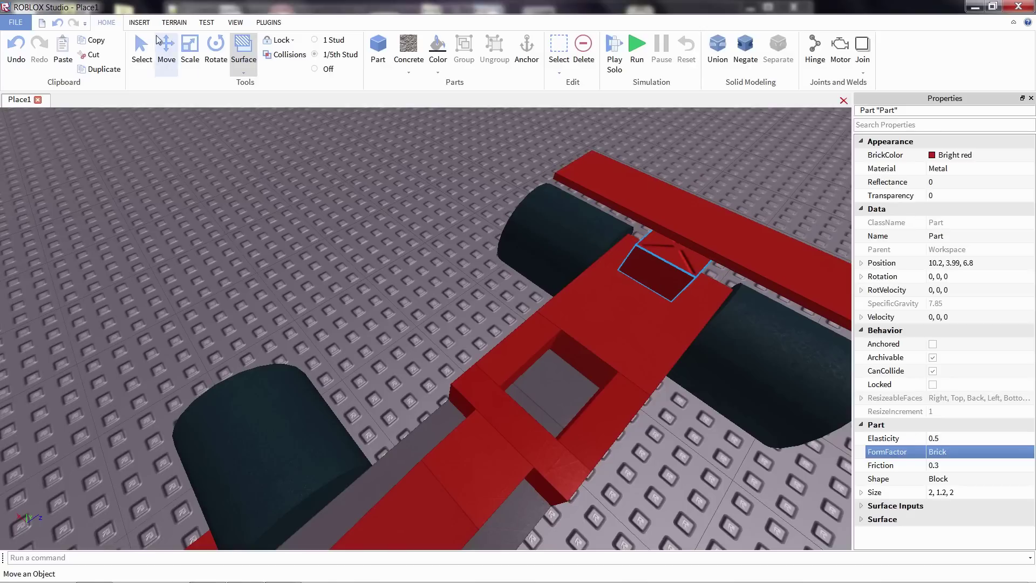
Lower the rear wing plate onto the support block at position 10.4, 4.69, 6.8 and deselect it
left_click(166, 54)
left_click(674, 212)
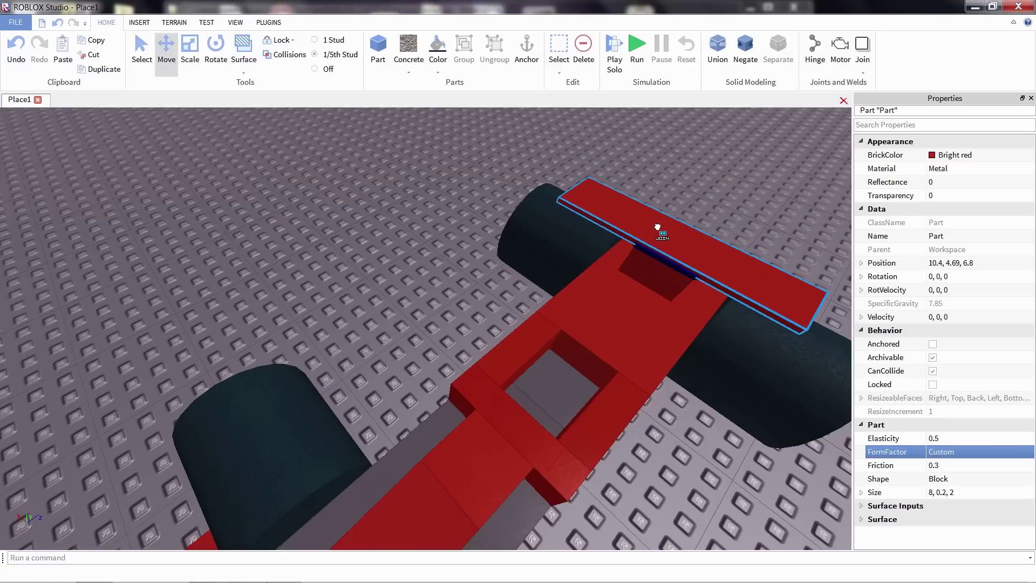
right_click_drag(746, 229, 723, 239)
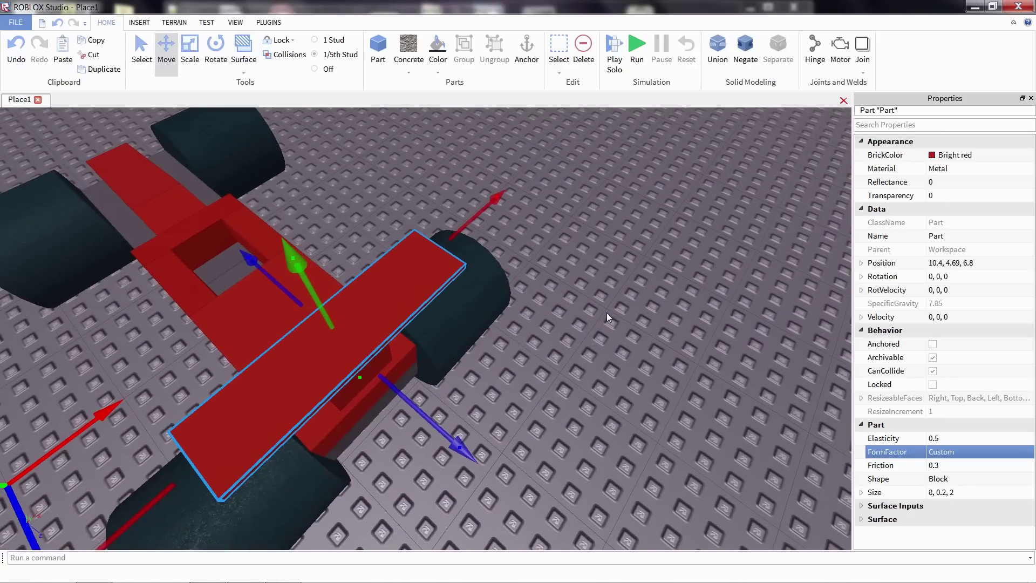
right_click_drag(606, 313, 596, 380)
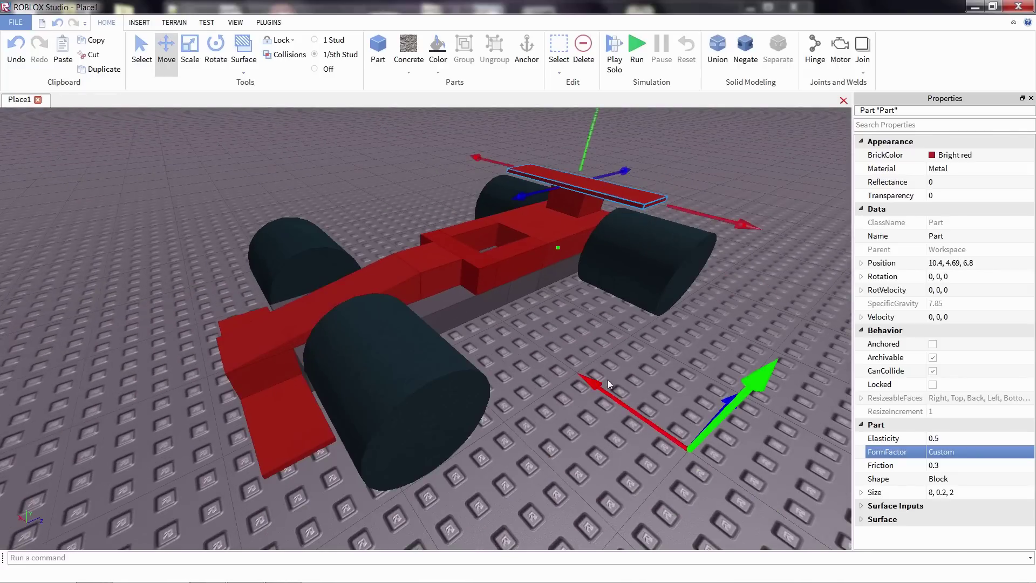
left_click(691, 350)
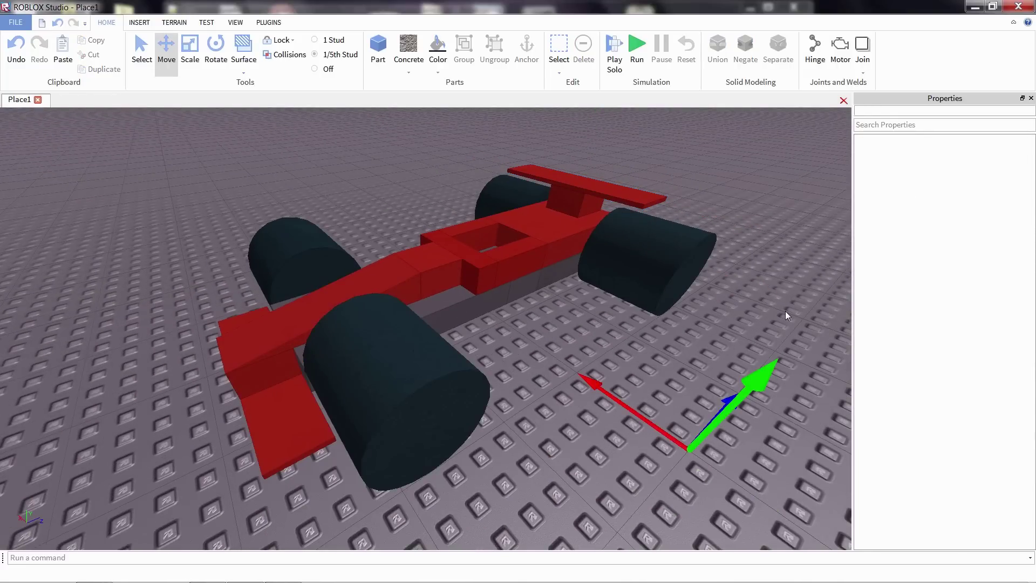